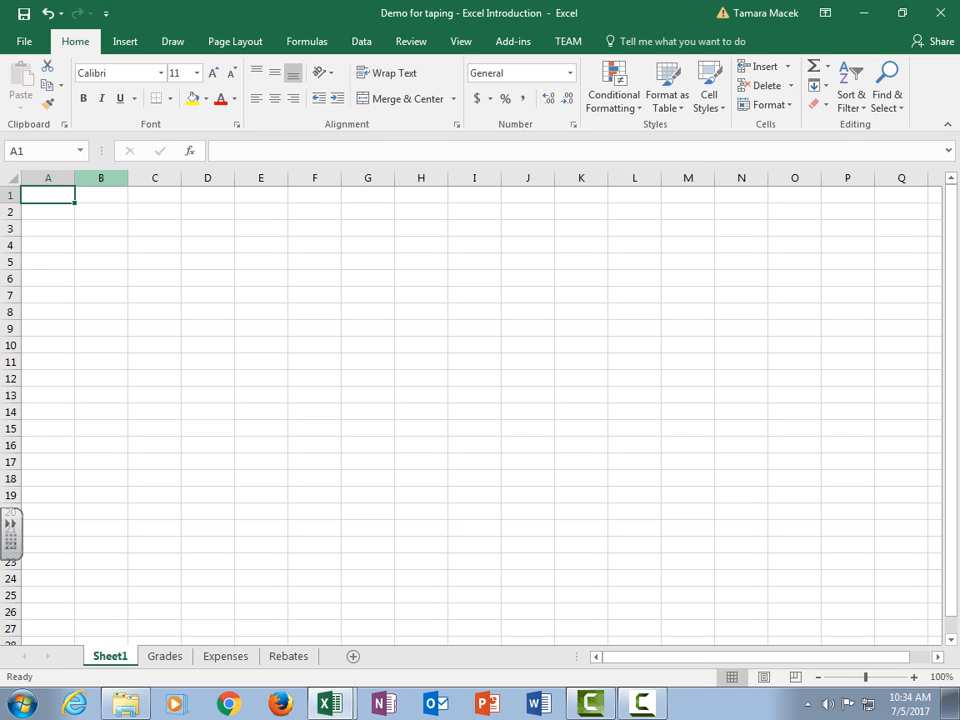
Step: Select column B, row 4, and the single cells B4 and H3 in turn on the blank Sheet1
left_click(101, 178)
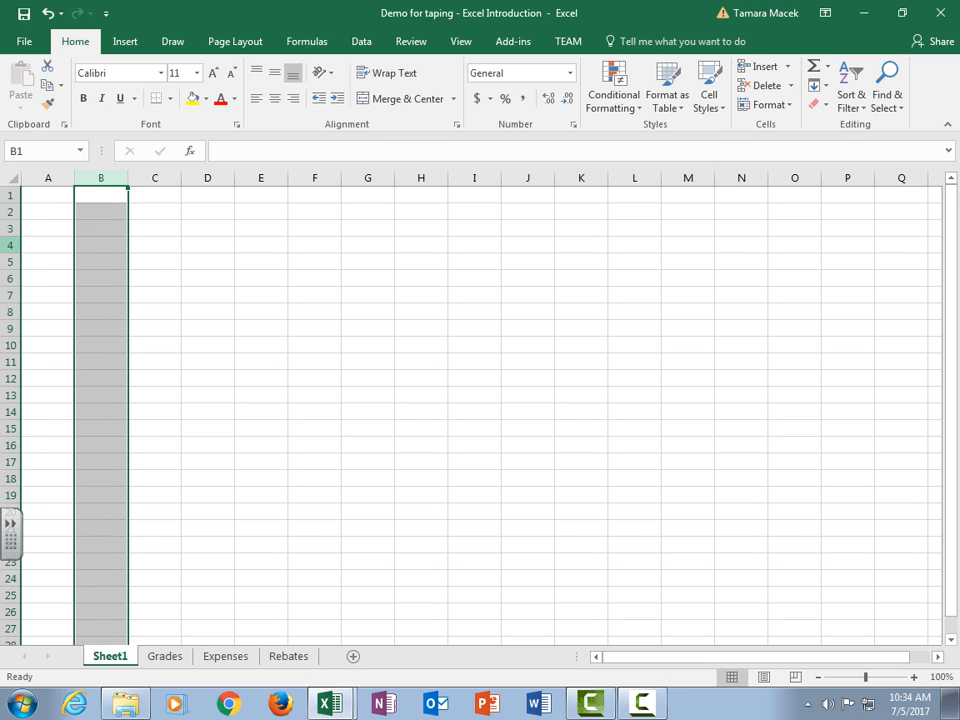
left_click(10, 245)
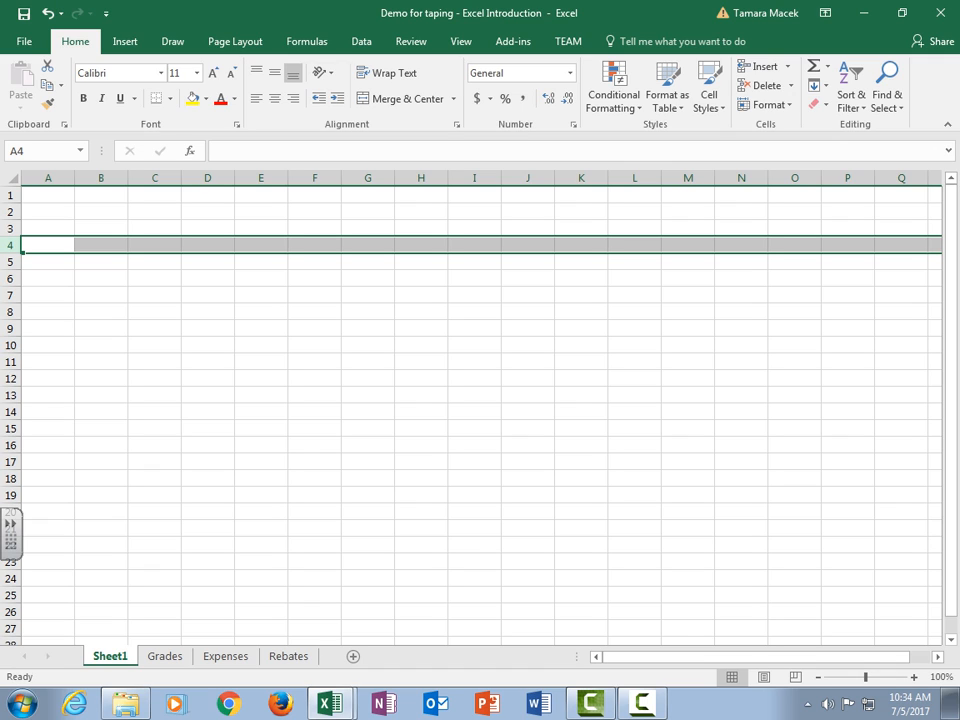
left_click(101, 245)
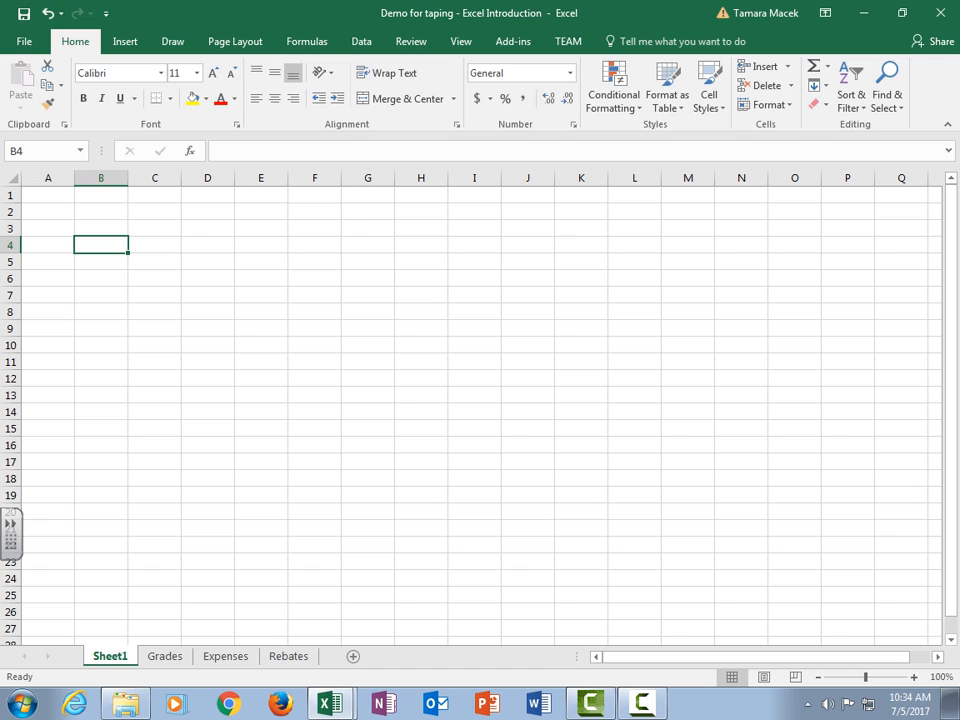
left_click(421, 229)
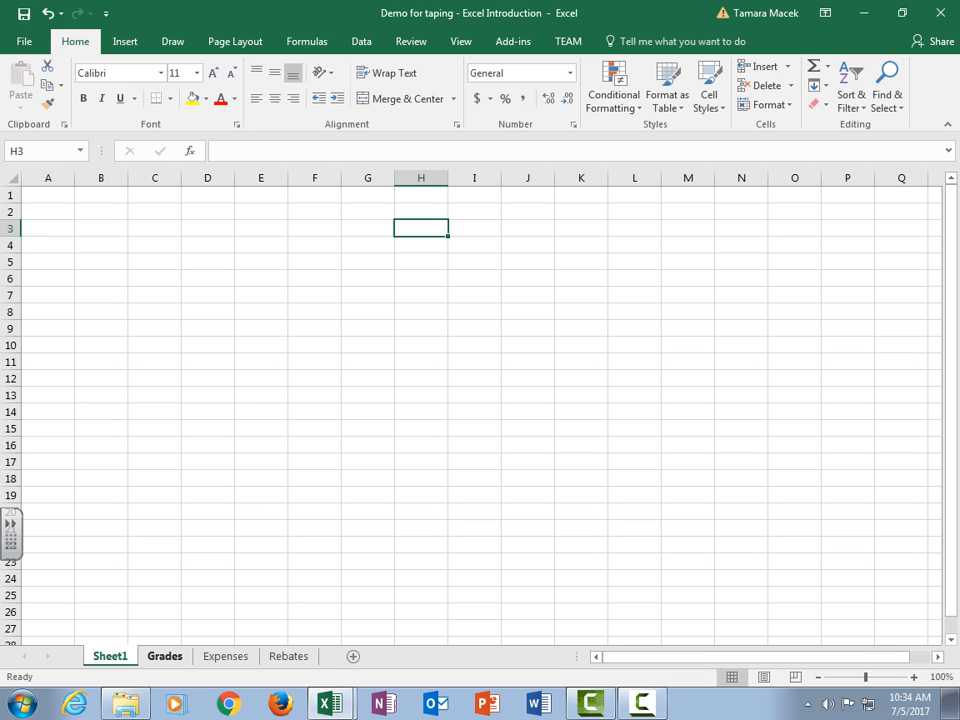
Step: On the Grades sheet, enter =B3+C3 in D3 for the total points and fill the formula down through D7
left_click(165, 656)
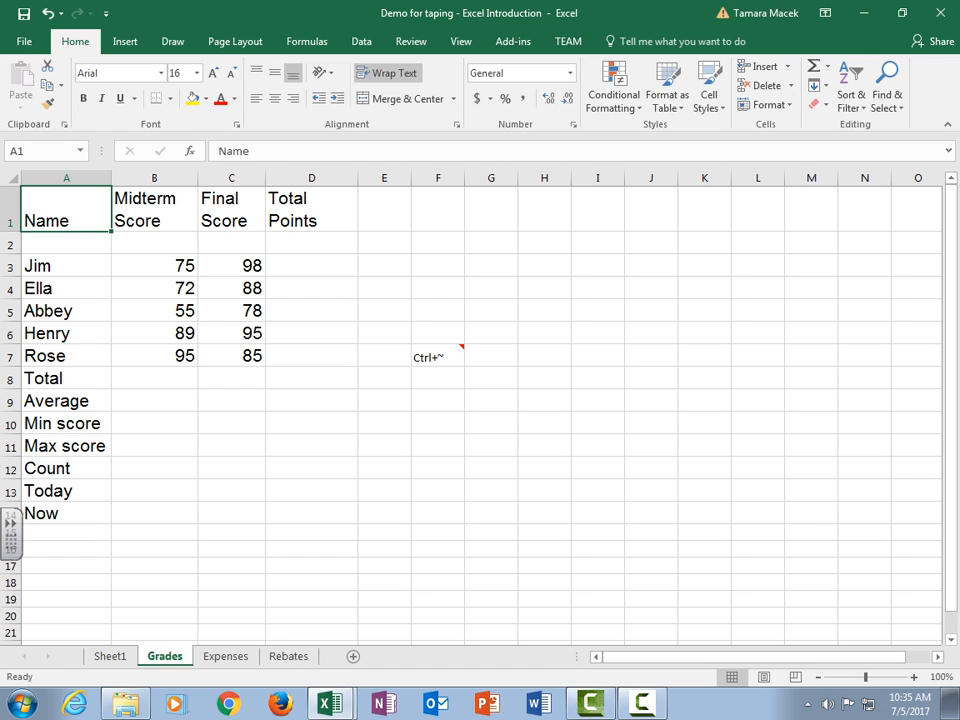
left_click(311, 266)
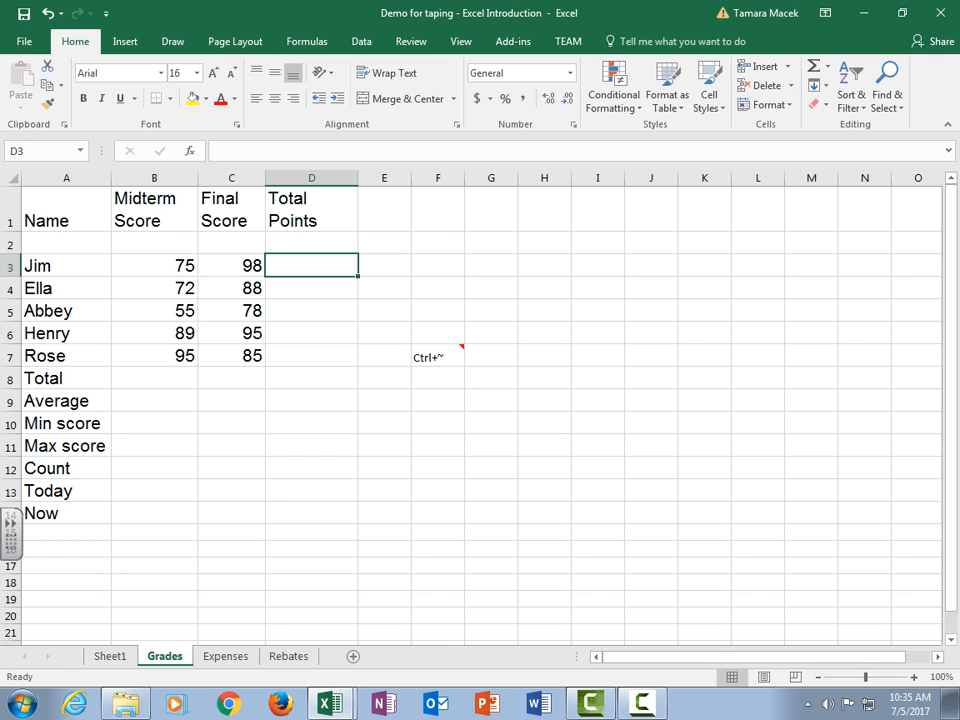
type("=")
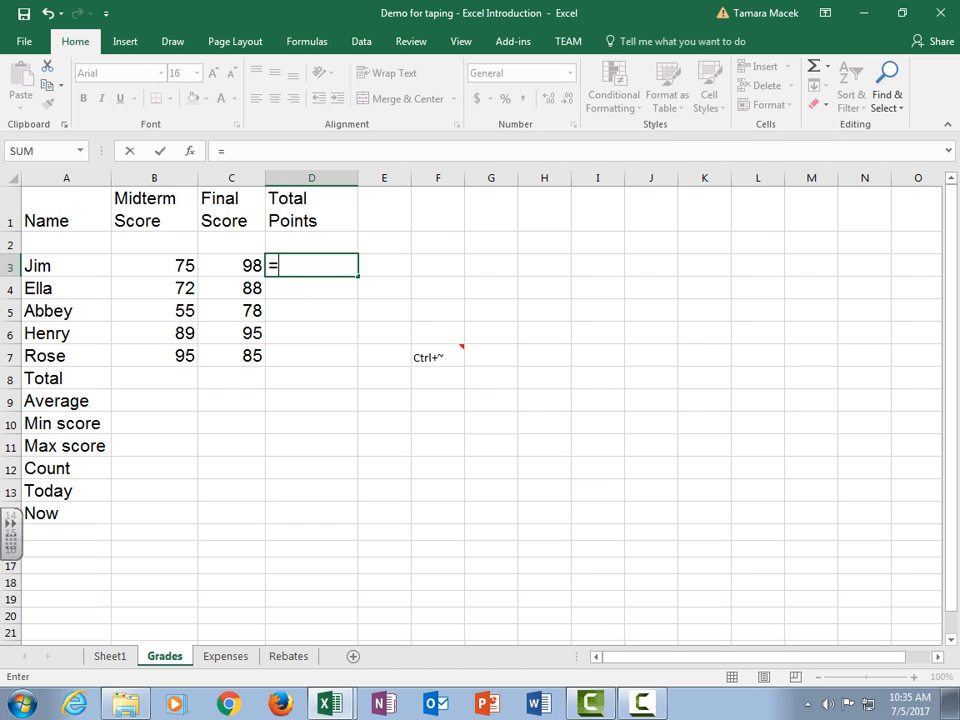
left_click(154, 266)
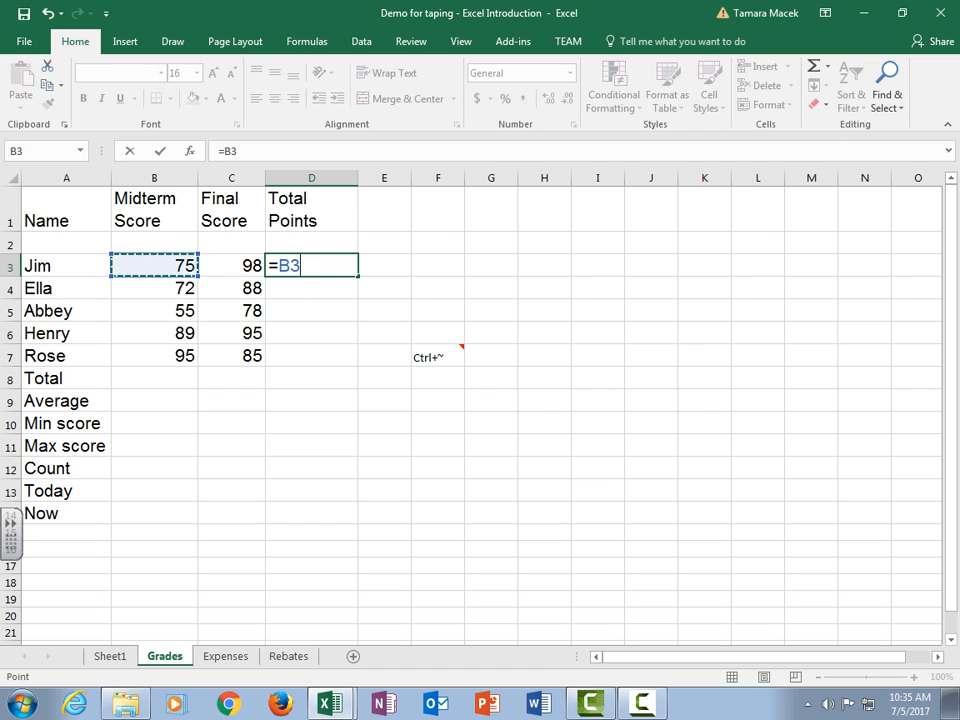
type("+")
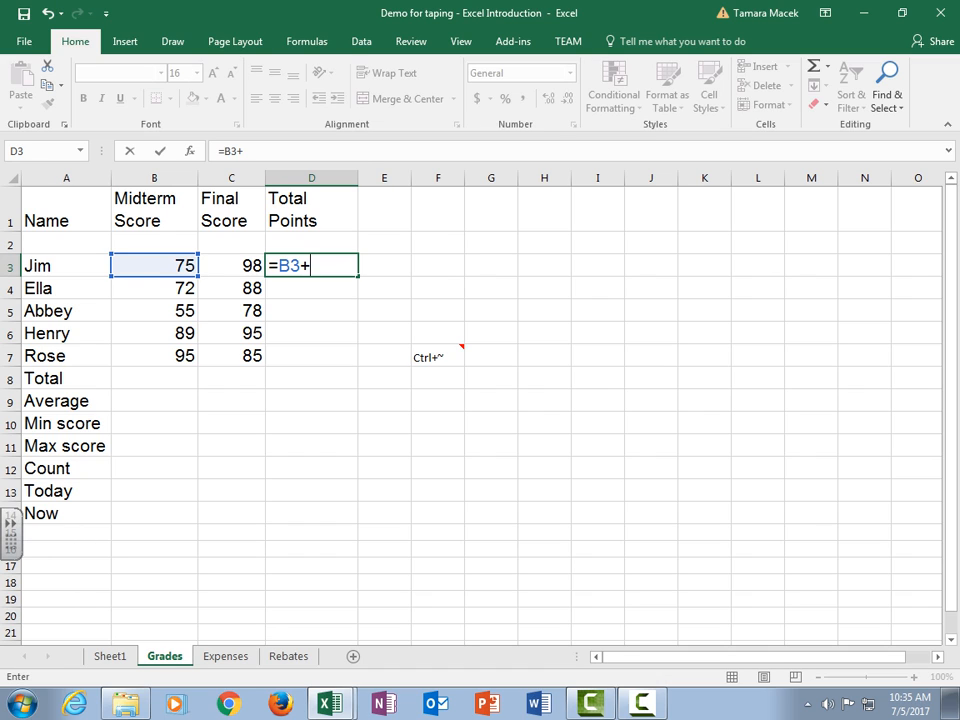
left_click(231, 266)
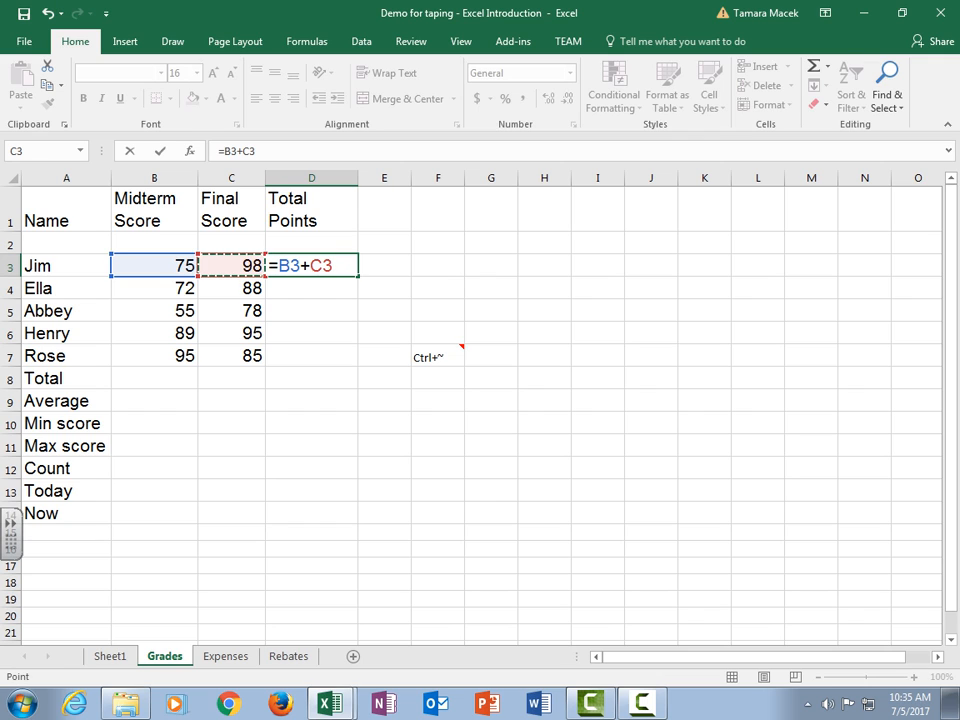
key("Return")
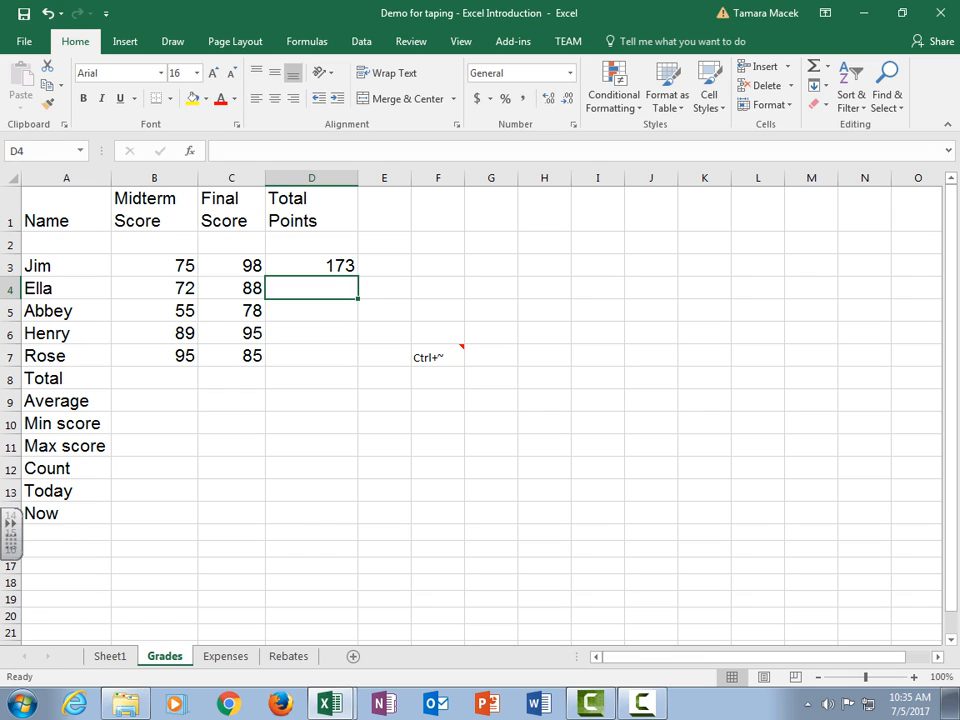
left_click(311, 266)
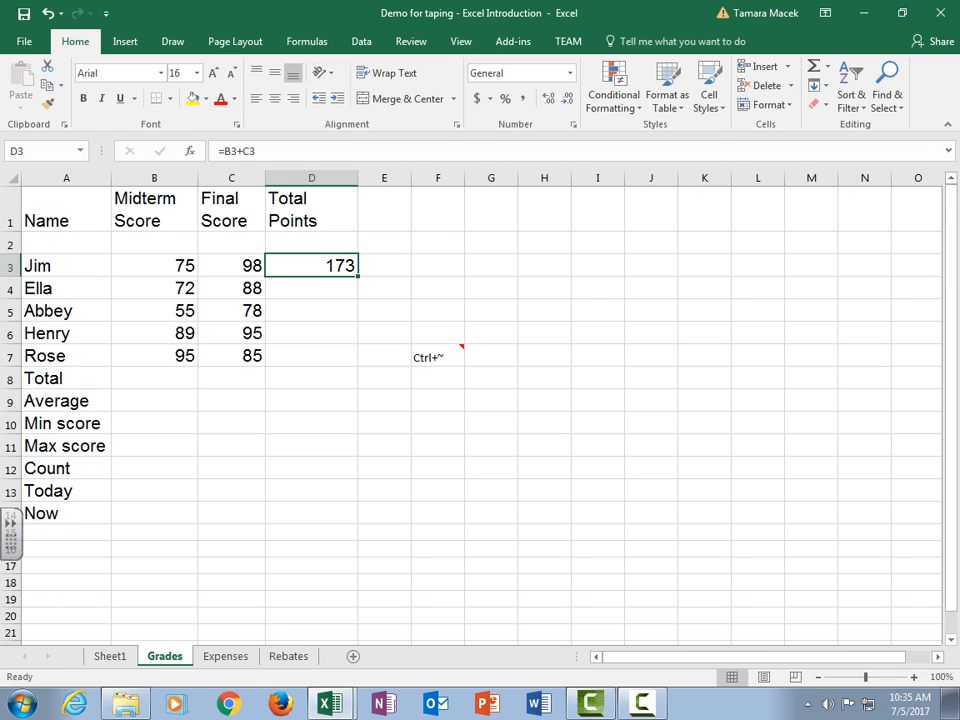
left_click_drag(358, 276, 340, 356)
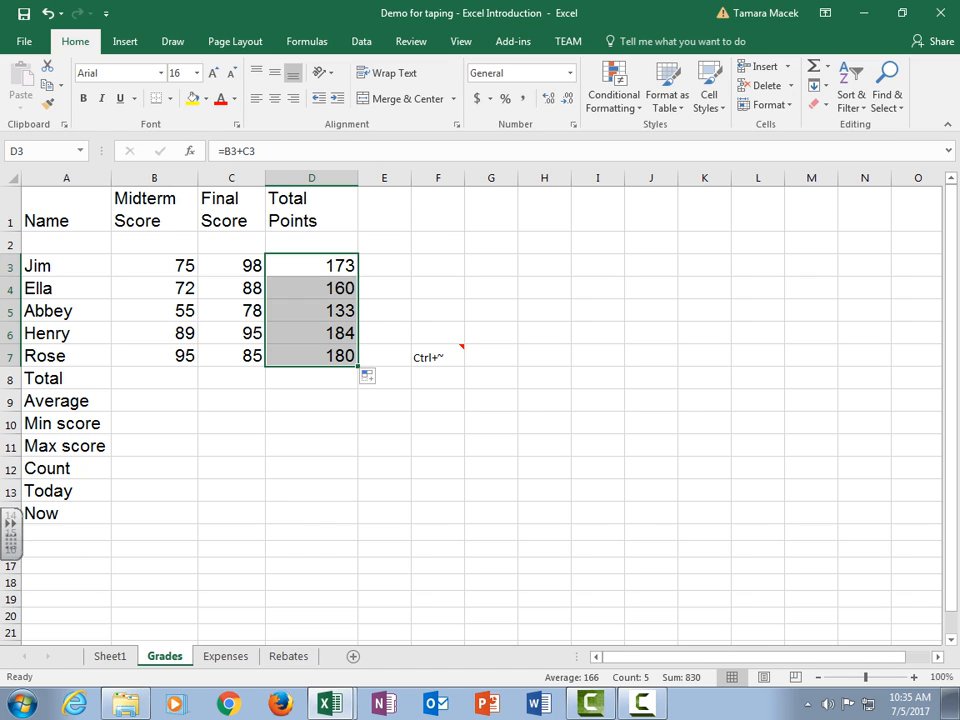
Step: Total the midterm scores B3:B7 with Sum in B8 and fill the formula across through D8
left_click(154, 378)
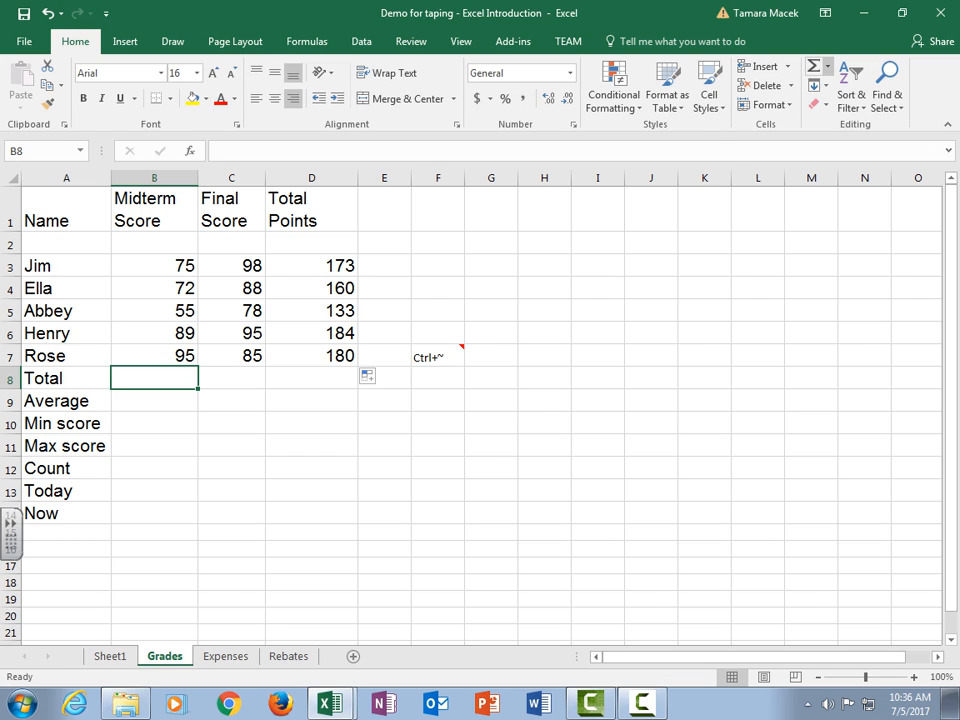
left_click(827, 66)
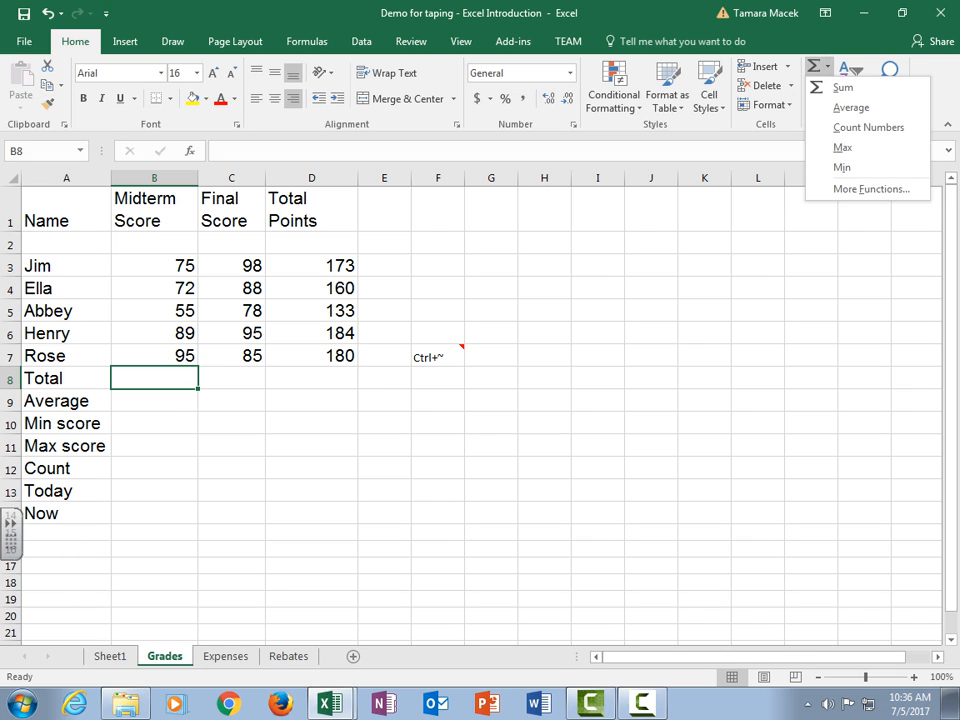
left_click(843, 87)
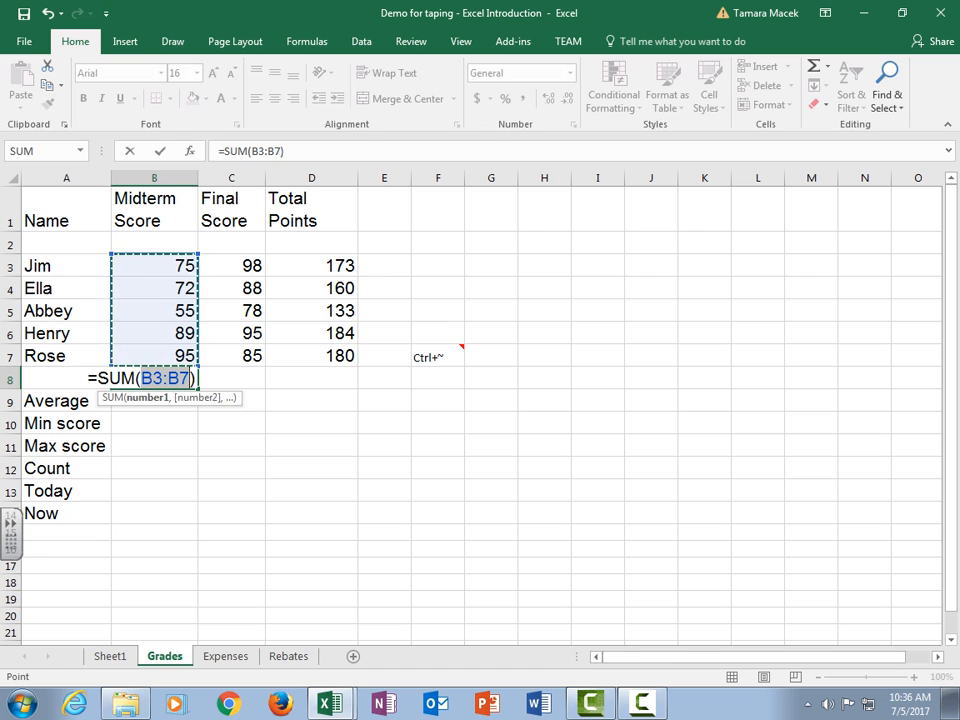
key("Return")
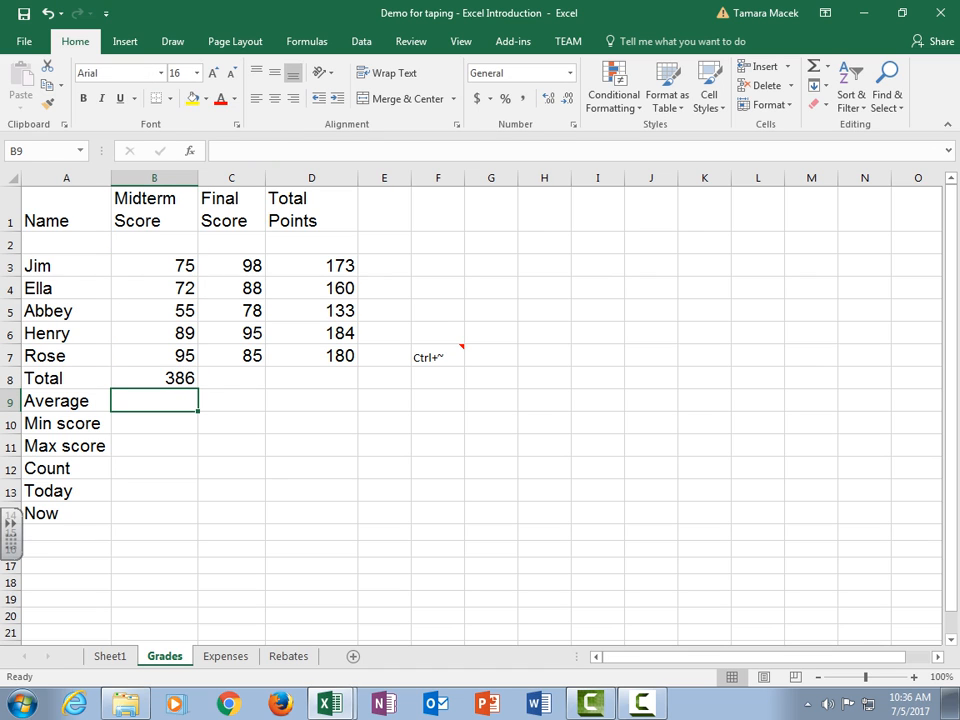
left_click(154, 378)
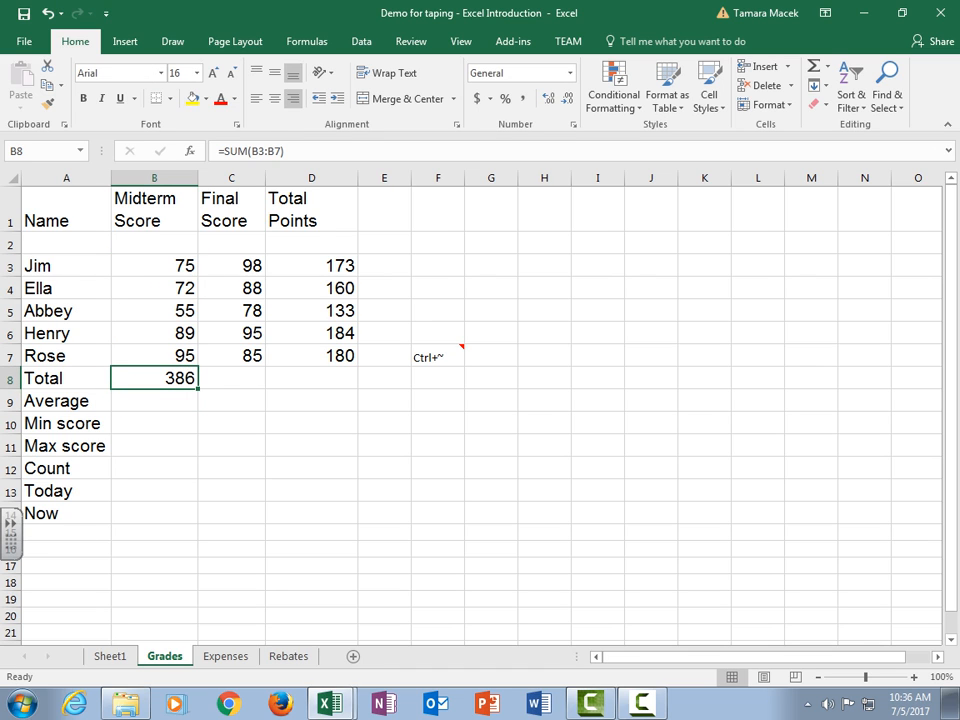
left_click_drag(198, 388, 311, 380)
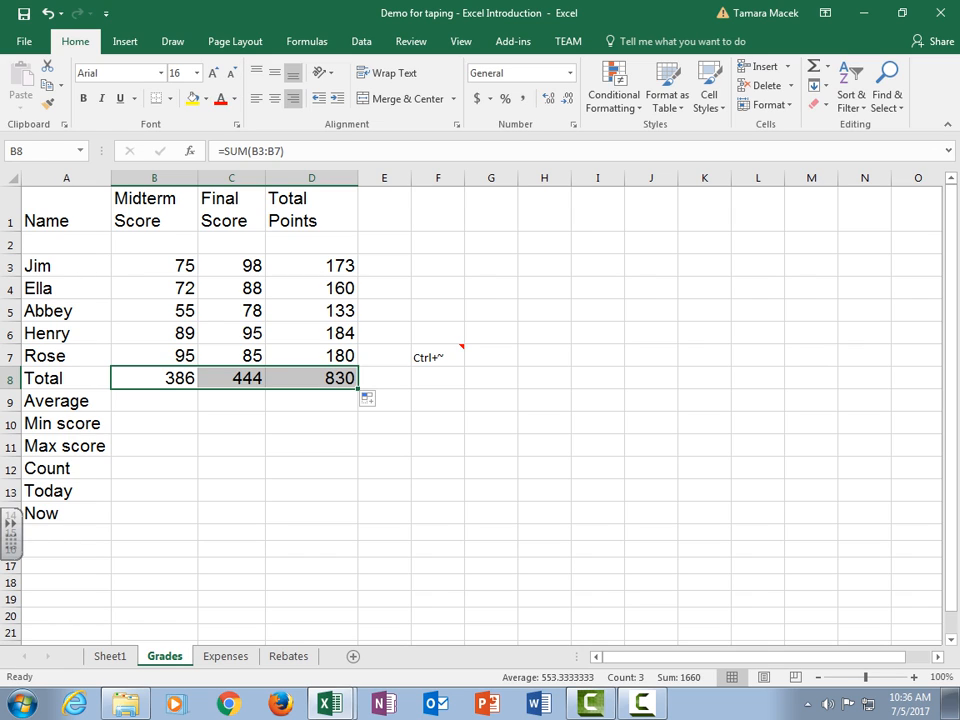
Step: Change the midterm score in cell B5 to 90
left_click(154, 311)
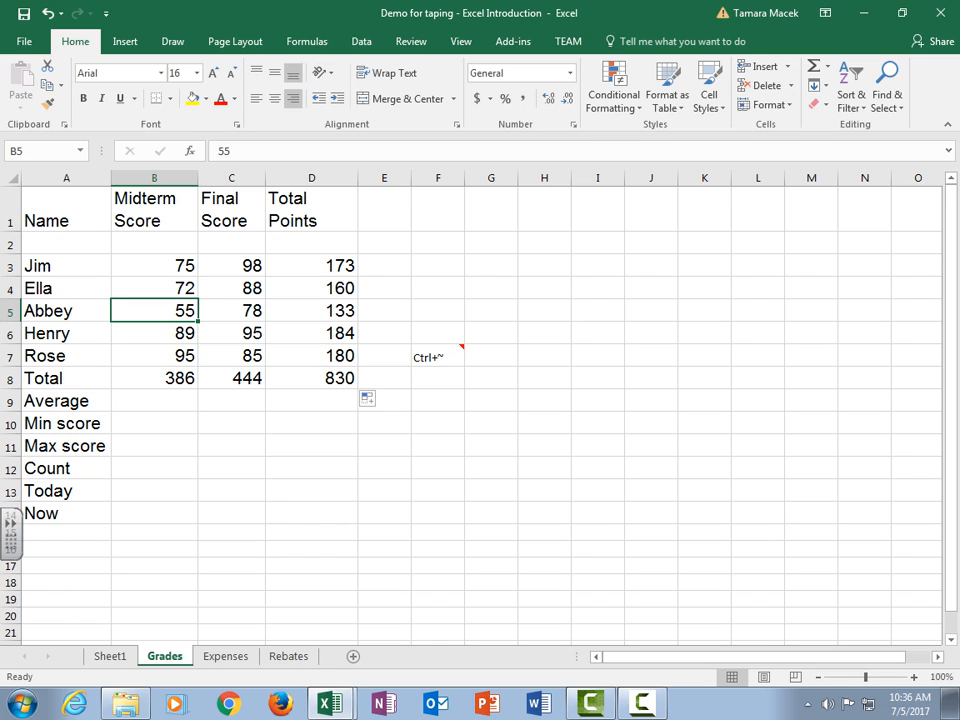
type("90")
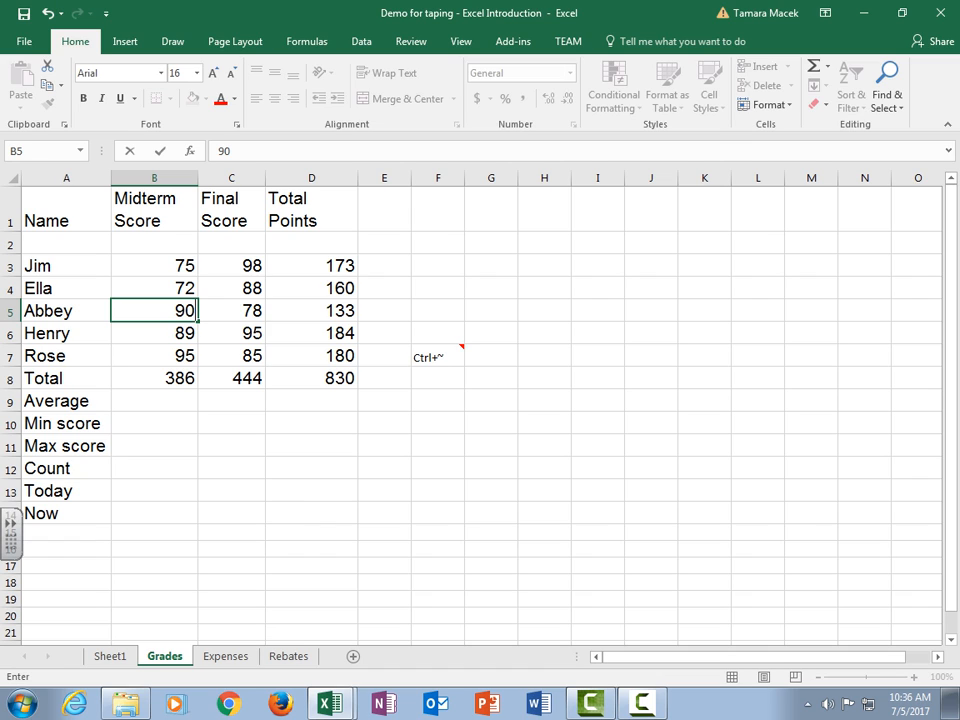
key("Return")
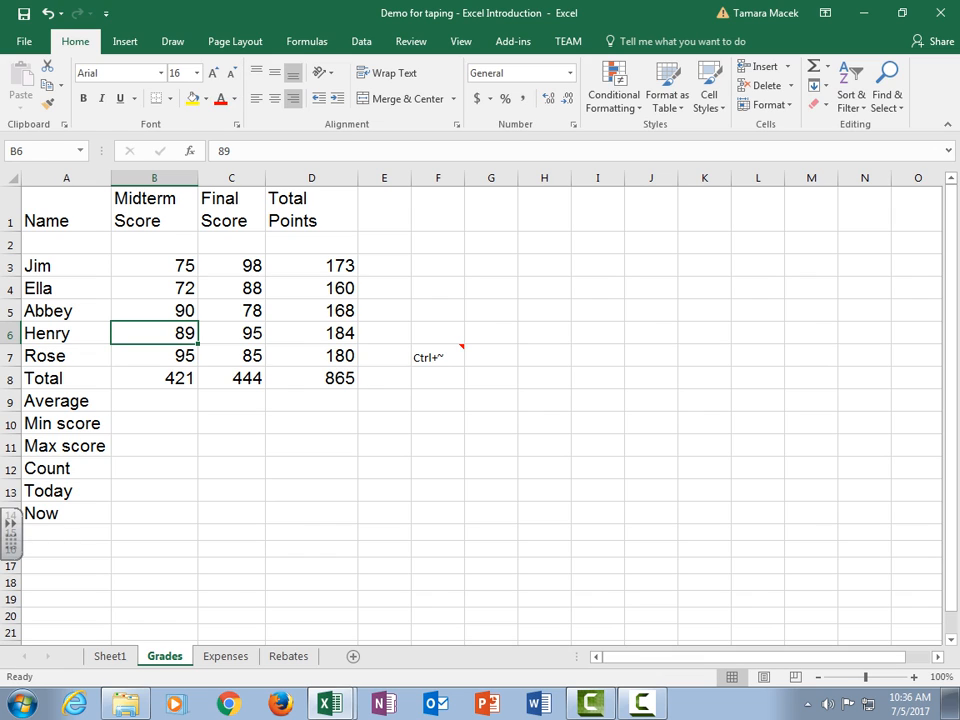
Step: Average the midterm scores B3:B7 in B9, leaving out the total row, and fill the formula across through D9
left_click(154, 400)
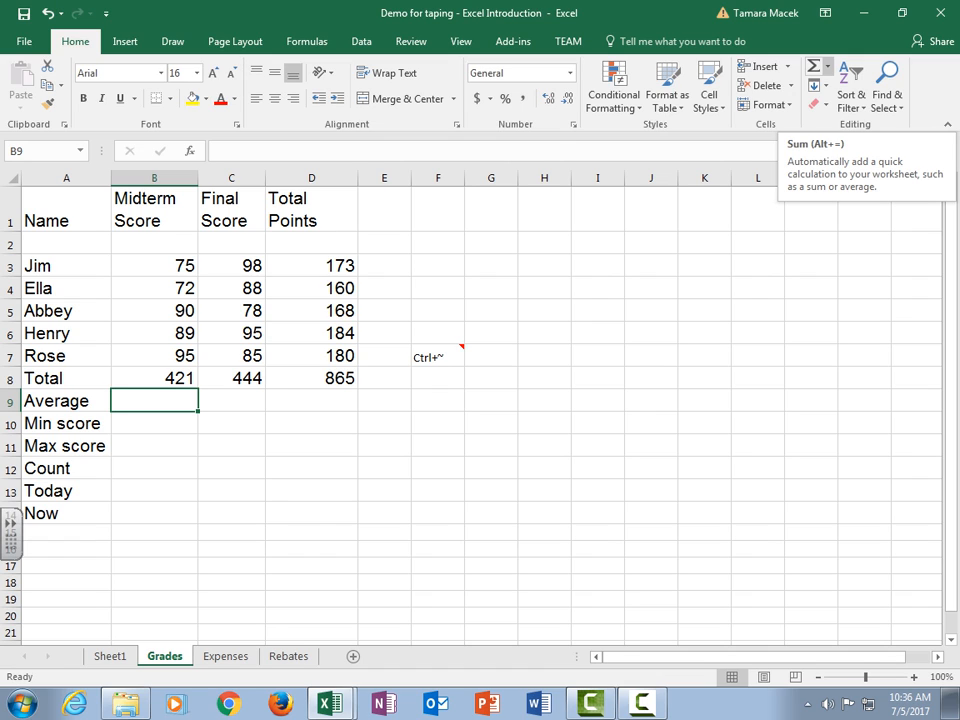
left_click(827, 66)
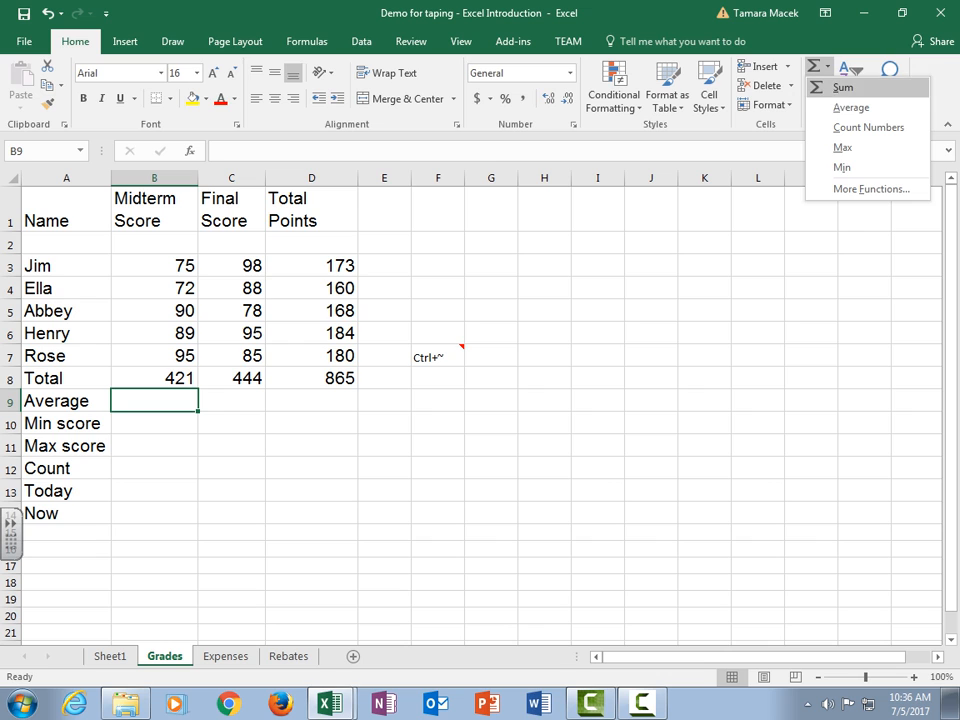
left_click(851, 107)
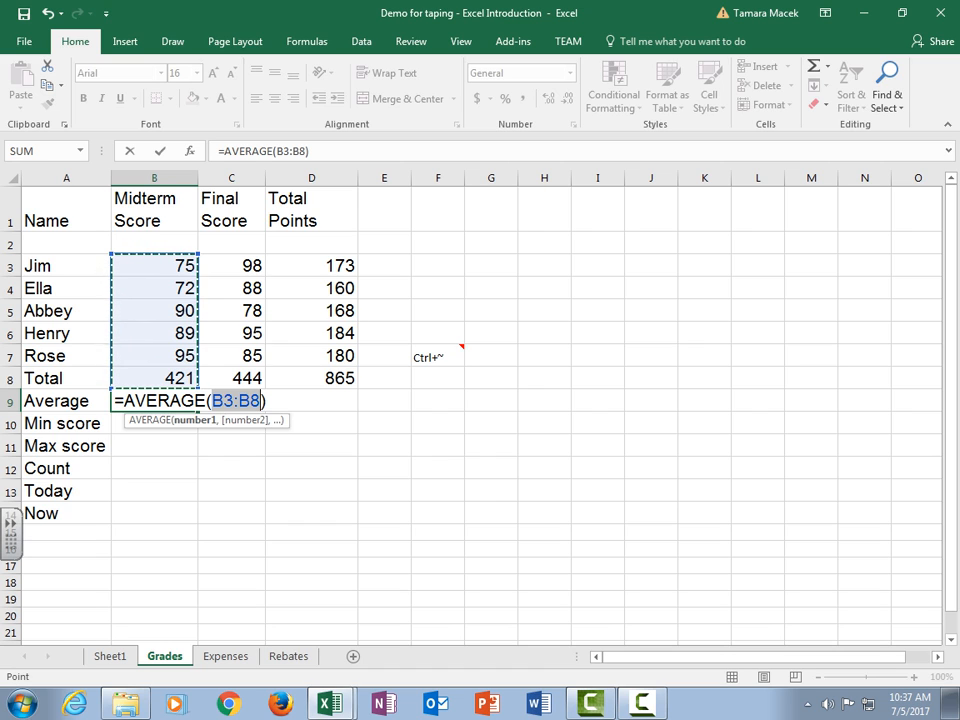
left_click_drag(170, 266, 185, 357)
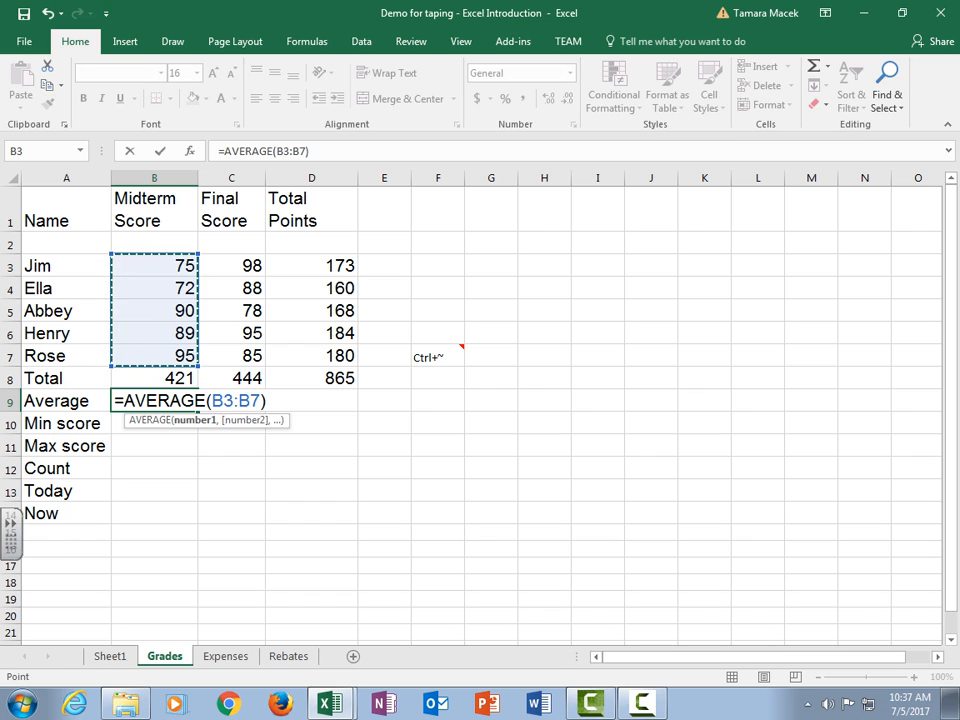
key("Return")
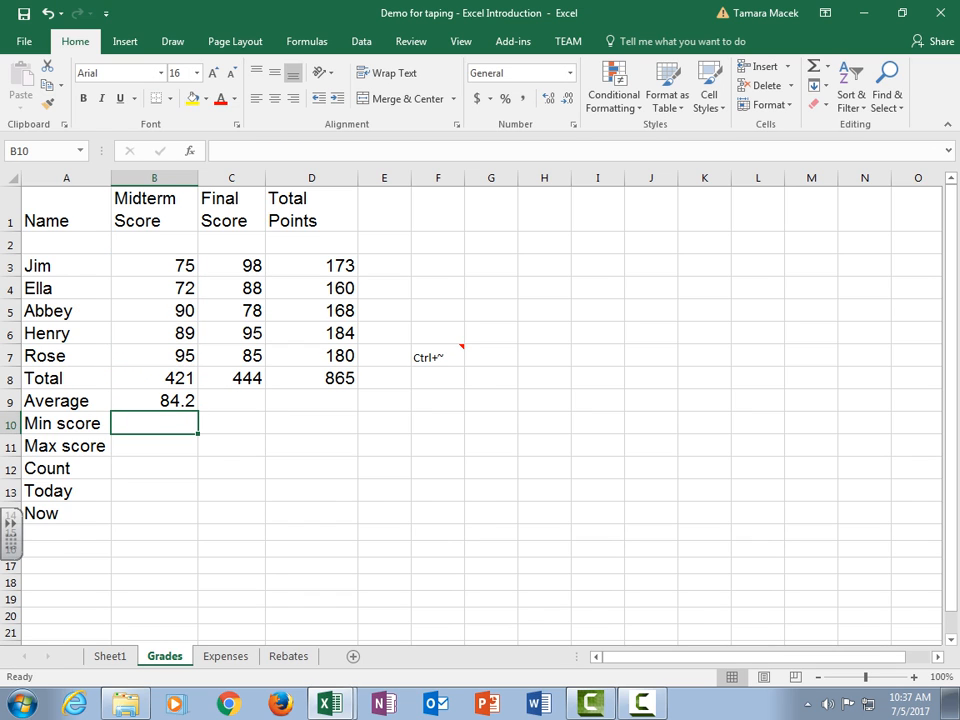
left_click(154, 401)
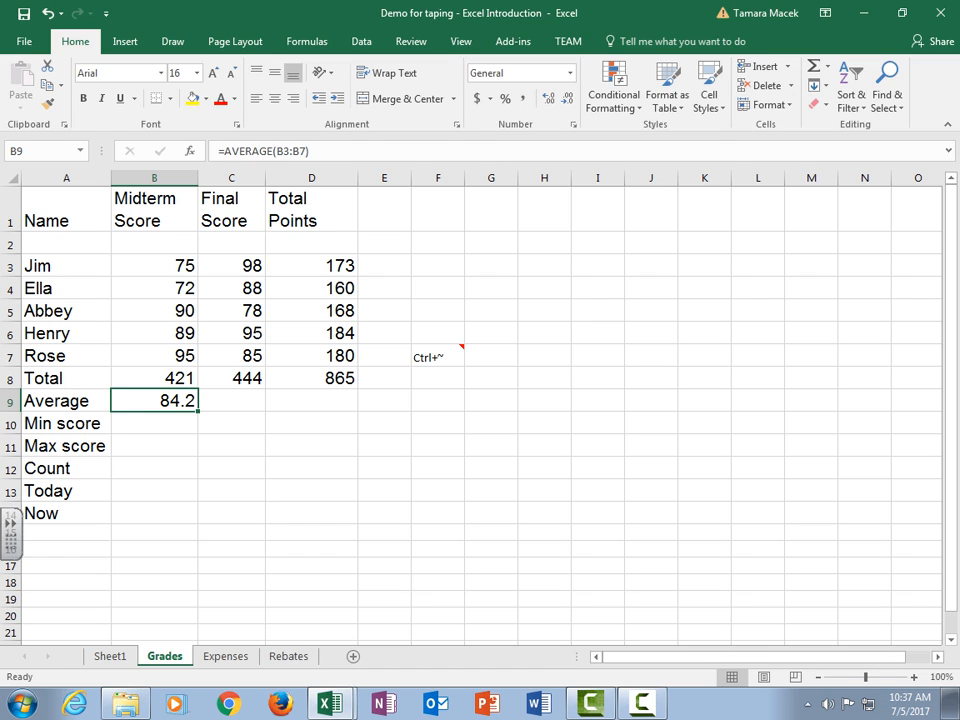
left_click_drag(198, 410, 330, 402)
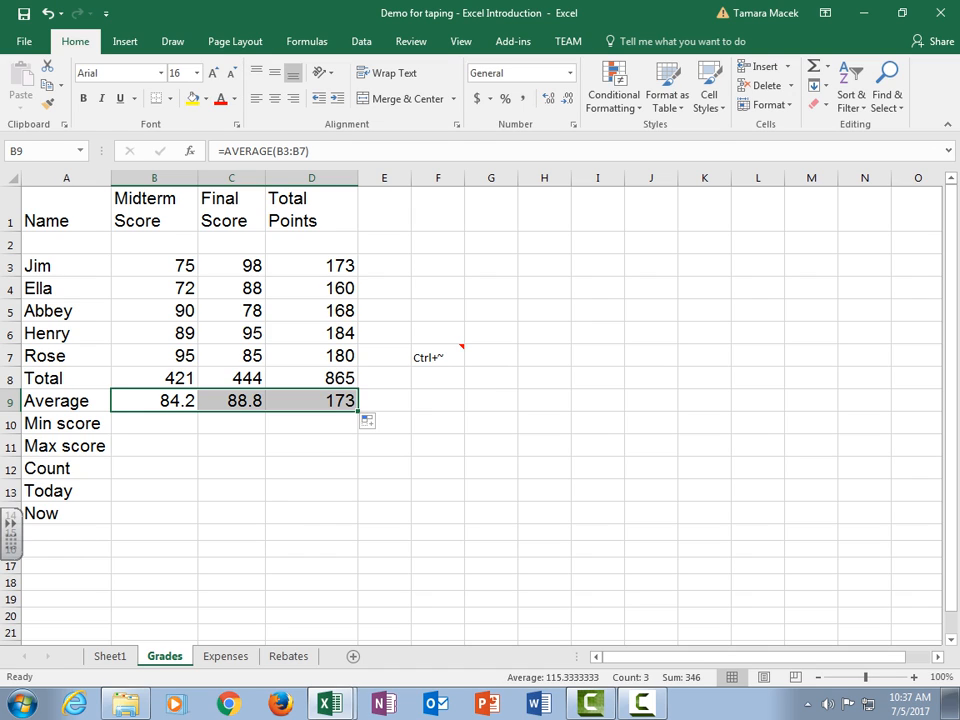
Step: Find the lowest midterm score with =MIN(B3:B7) in B10 and fill the formula across to C10
left_click(155, 422)
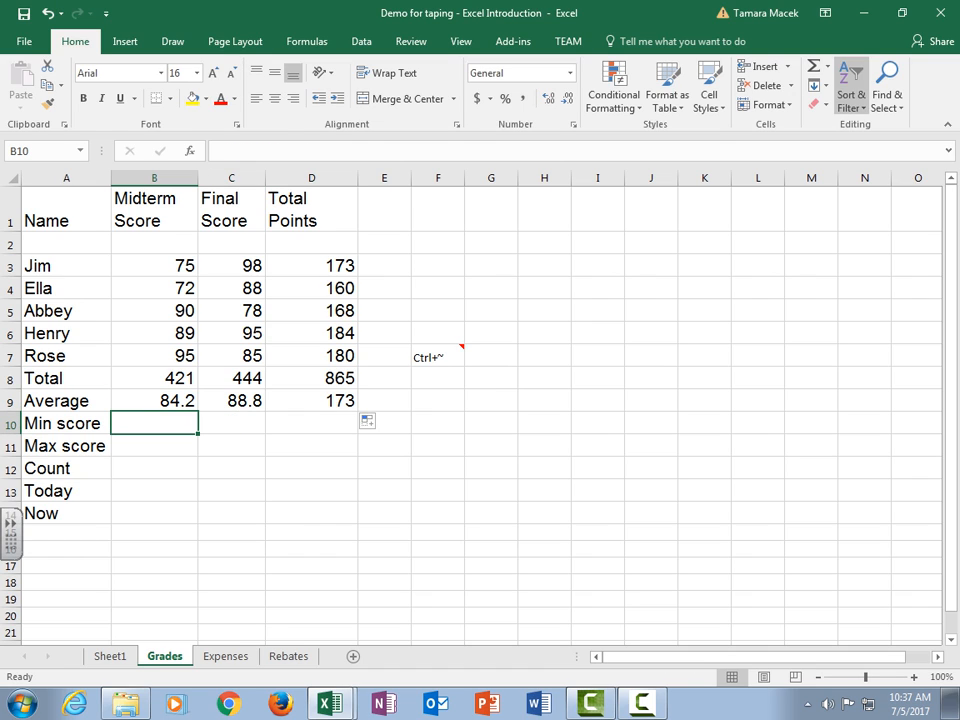
left_click(827, 66)
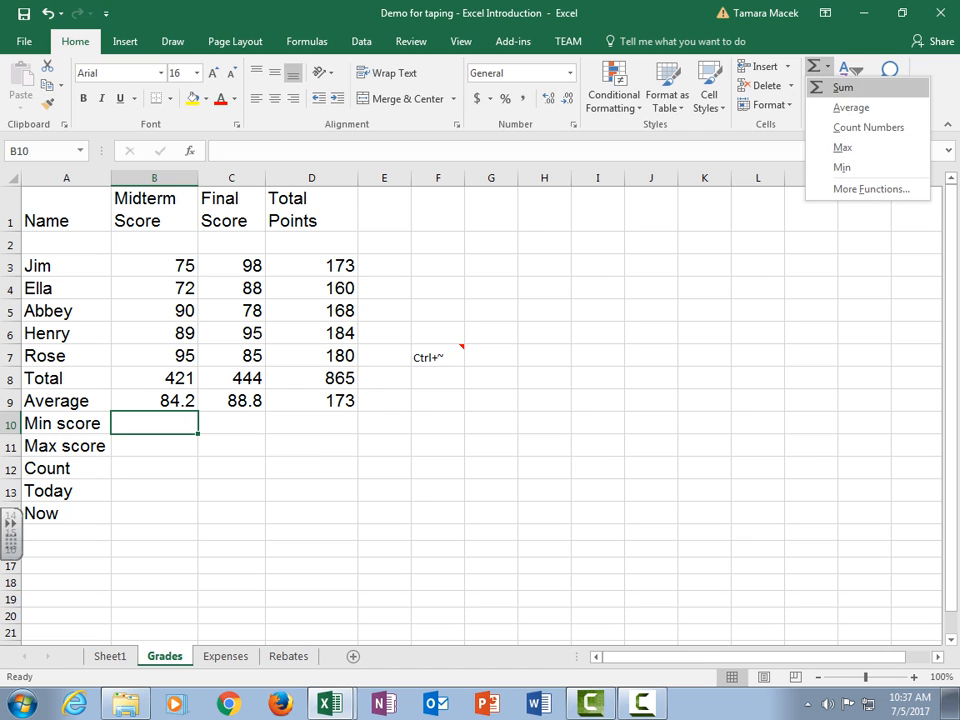
left_click(842, 167)
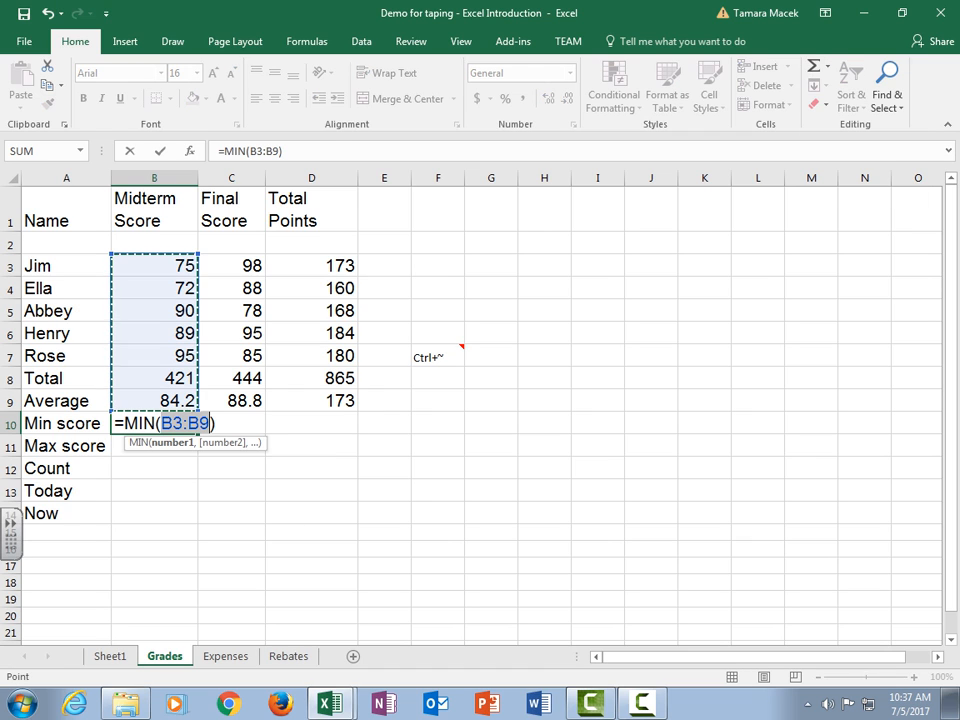
left_click_drag(170, 266, 182, 357)
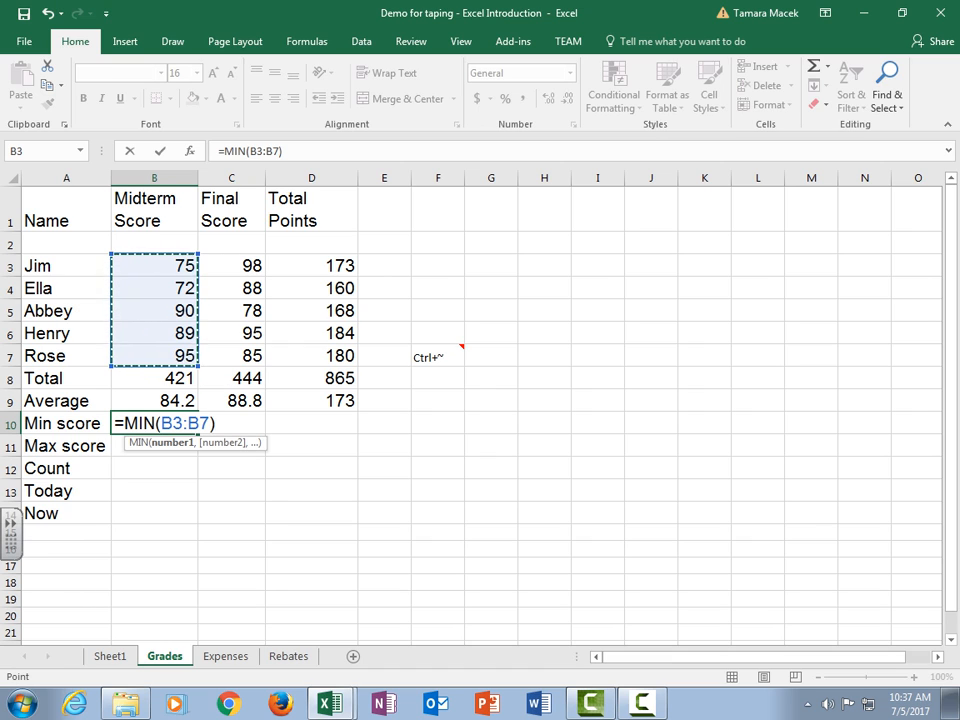
key("Return")
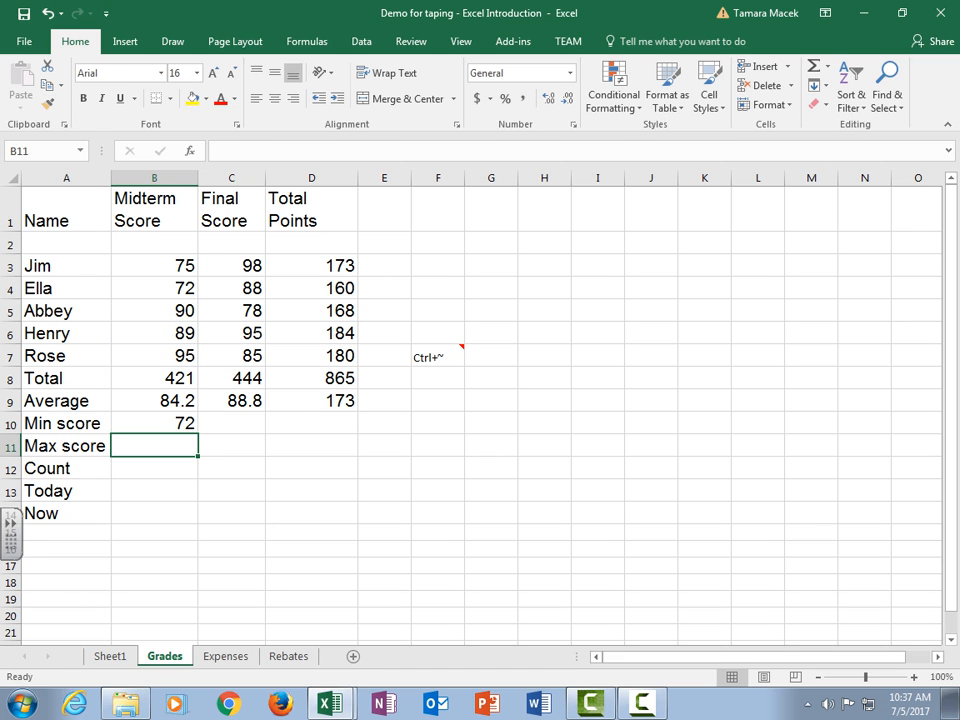
left_click(154, 423)
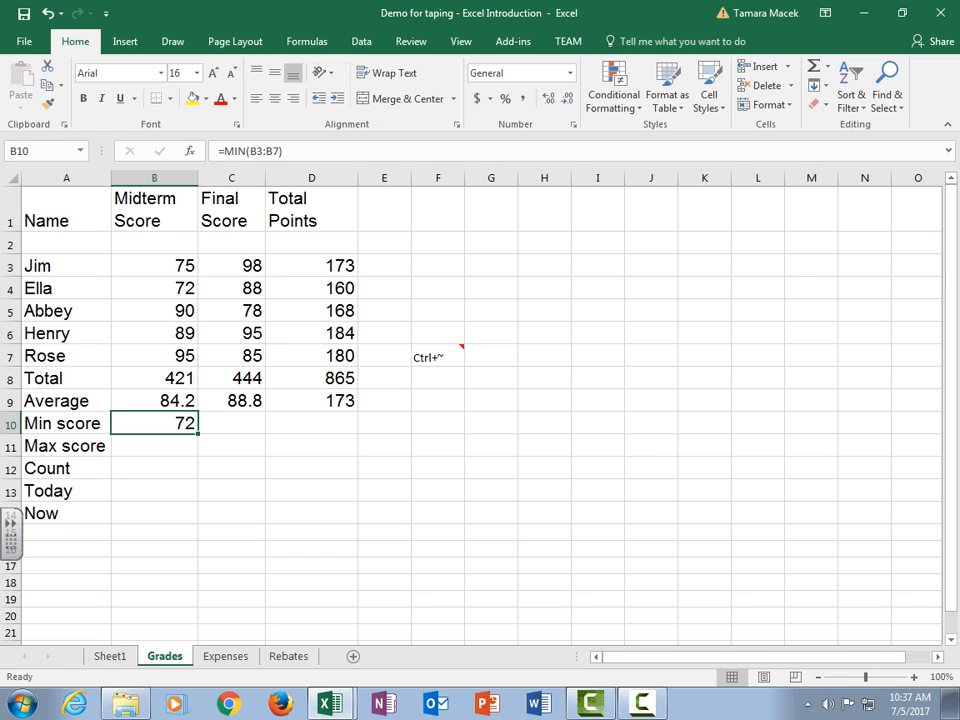
left_click_drag(198, 433, 232, 428)
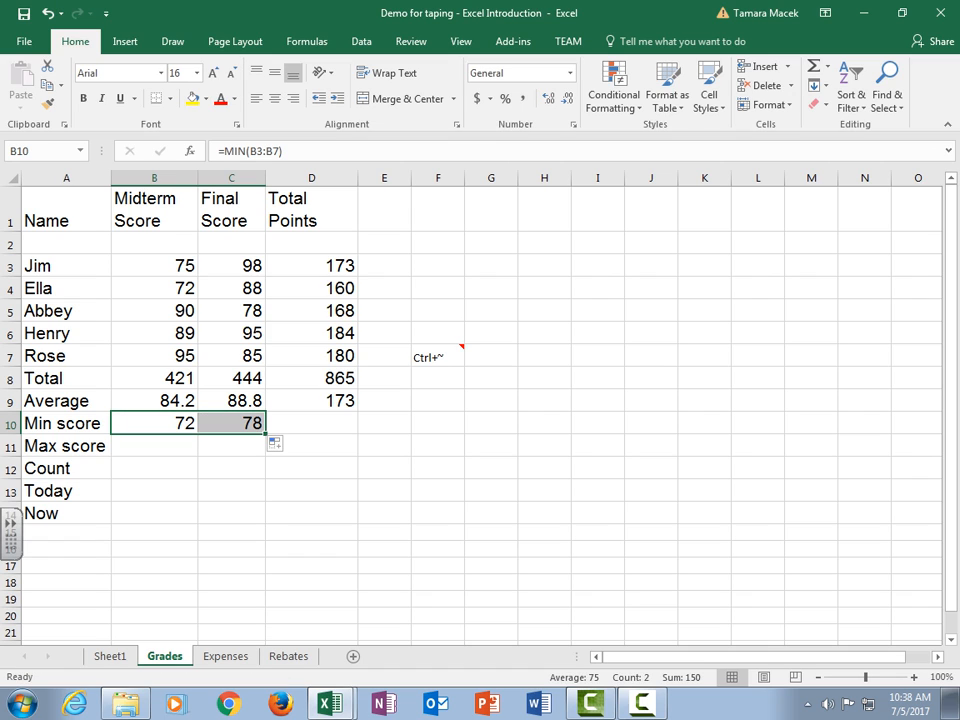
Step: Find the highest midterm score with =MAX(B3:B7) in B11 and fill the formula across to C11
left_click(154, 446)
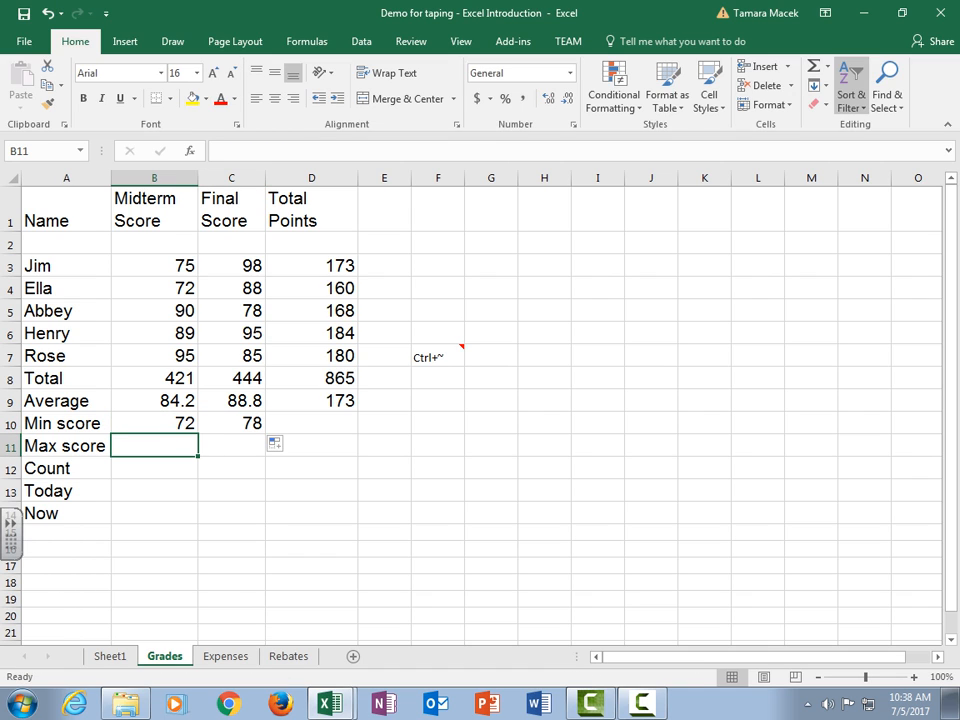
left_click(827, 66)
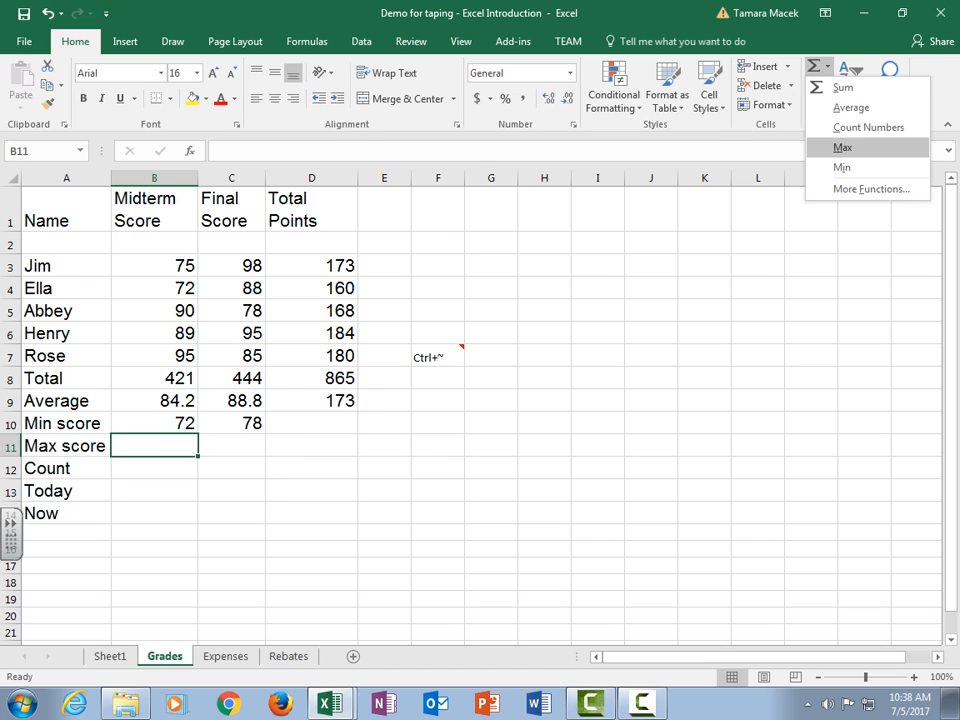
left_click(843, 147)
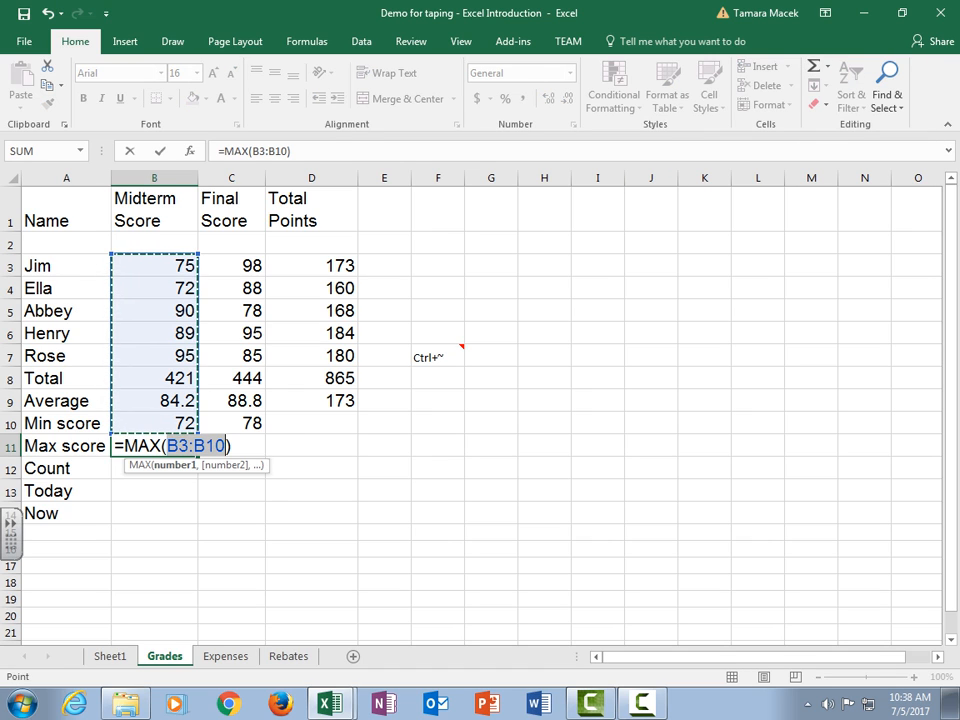
left_click_drag(188, 266, 192, 360)
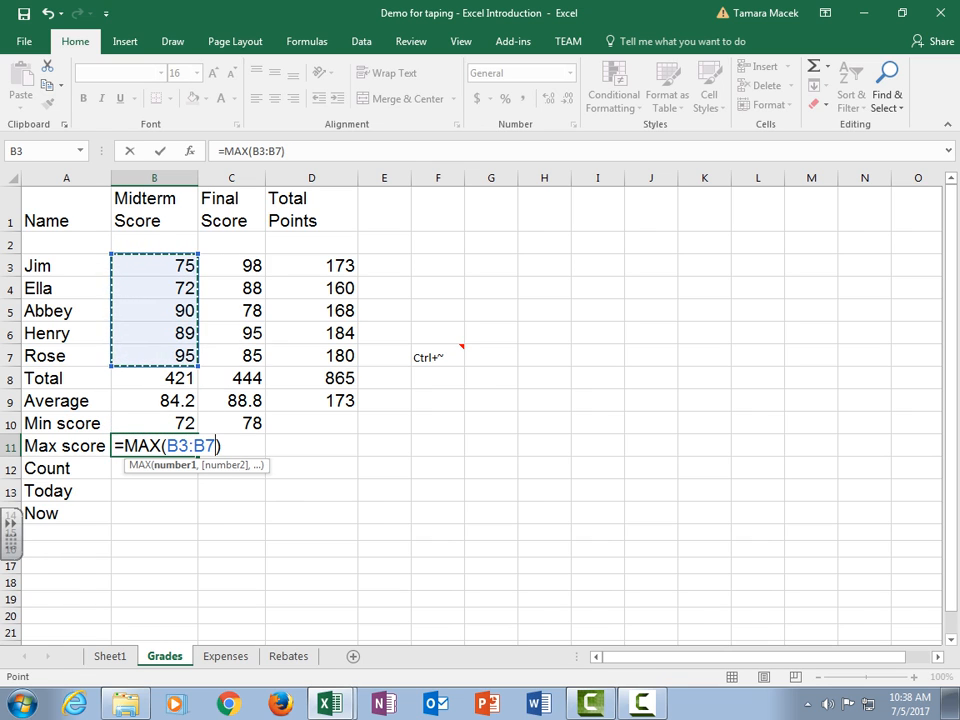
key("Return")
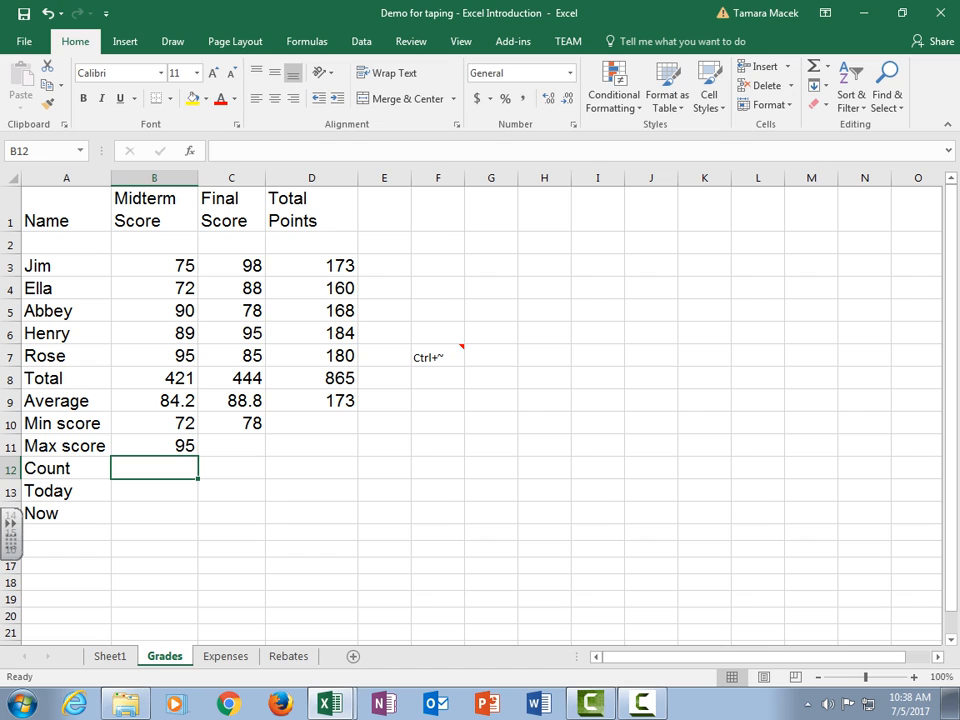
key("Up")
left_click_drag(198, 455, 235, 452)
Step: Count the midterm scores with =COUNT(B3:B7) in B12, leaving out the summary rows
left_click(154, 468)
left_click(827, 66)
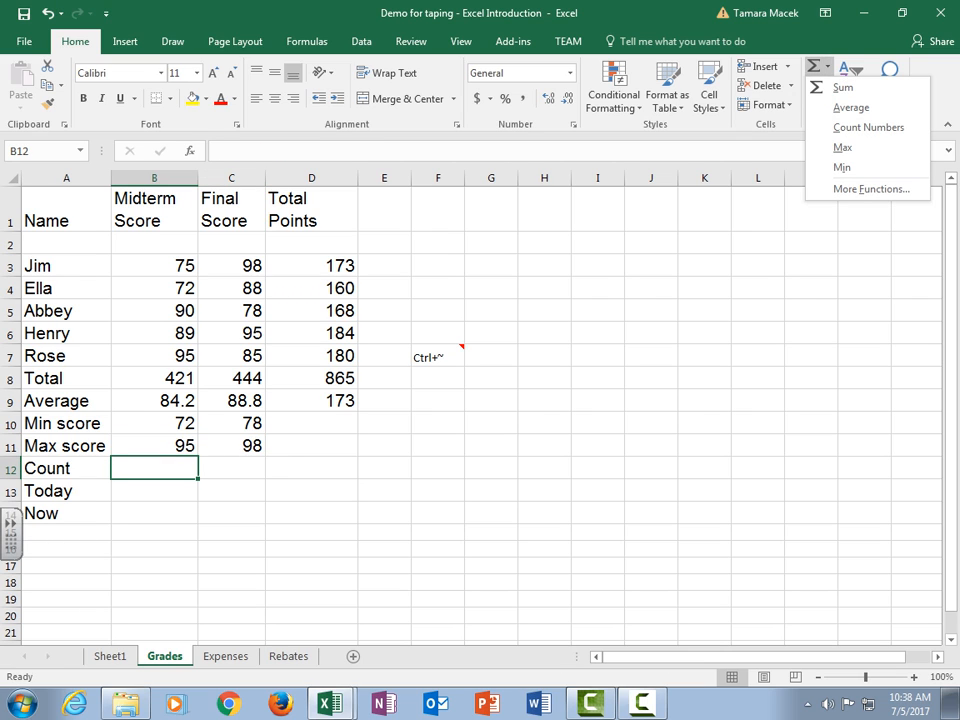
left_click(868, 127)
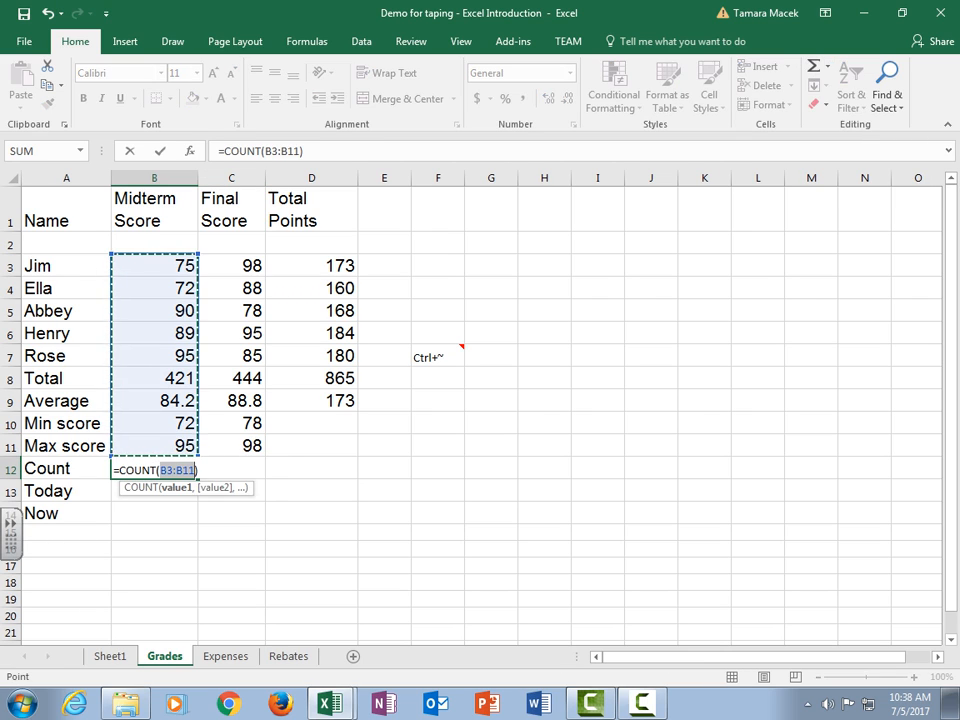
left_click(155, 265)
left_click_drag(155, 265, 170, 356)
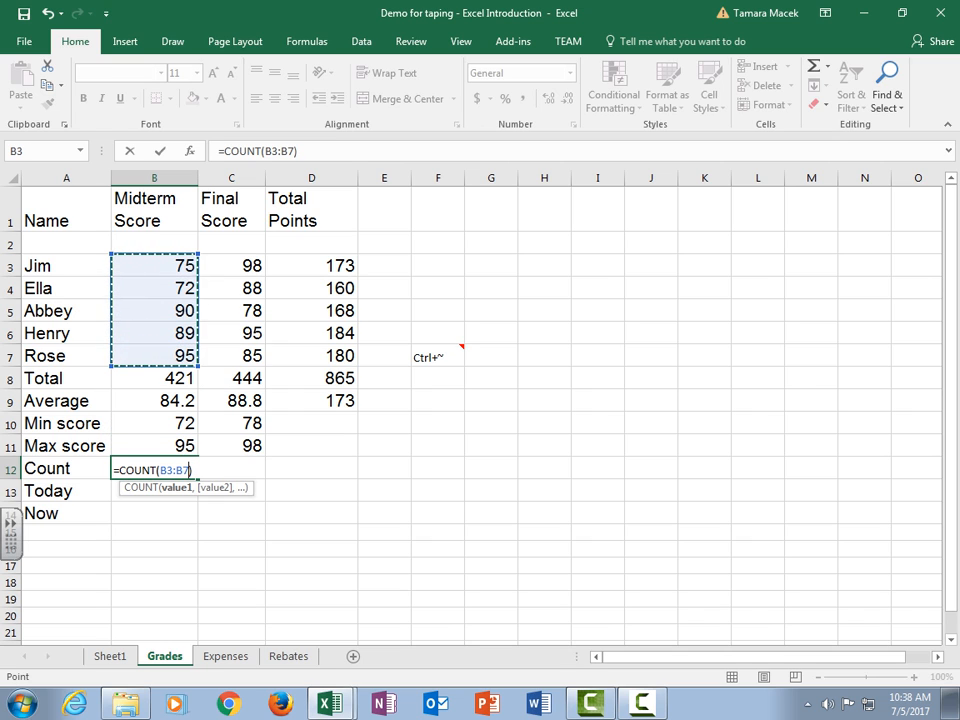
key("Return")
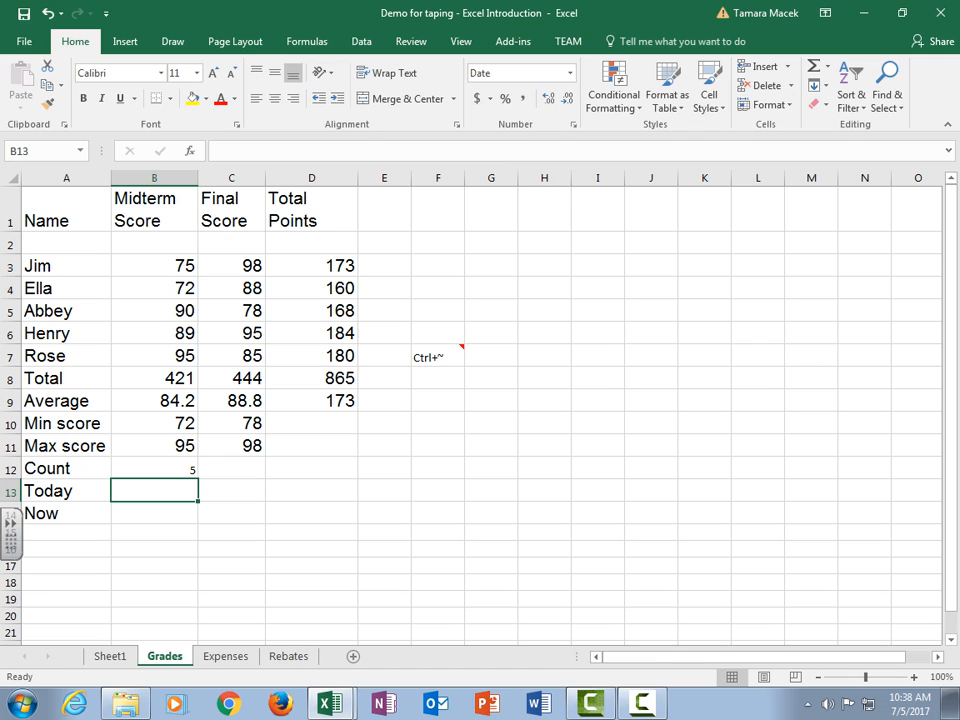
Step: Enter =TODAY() in B13 for the current date and =NOW() in B14 for the current date and time
type("=T")
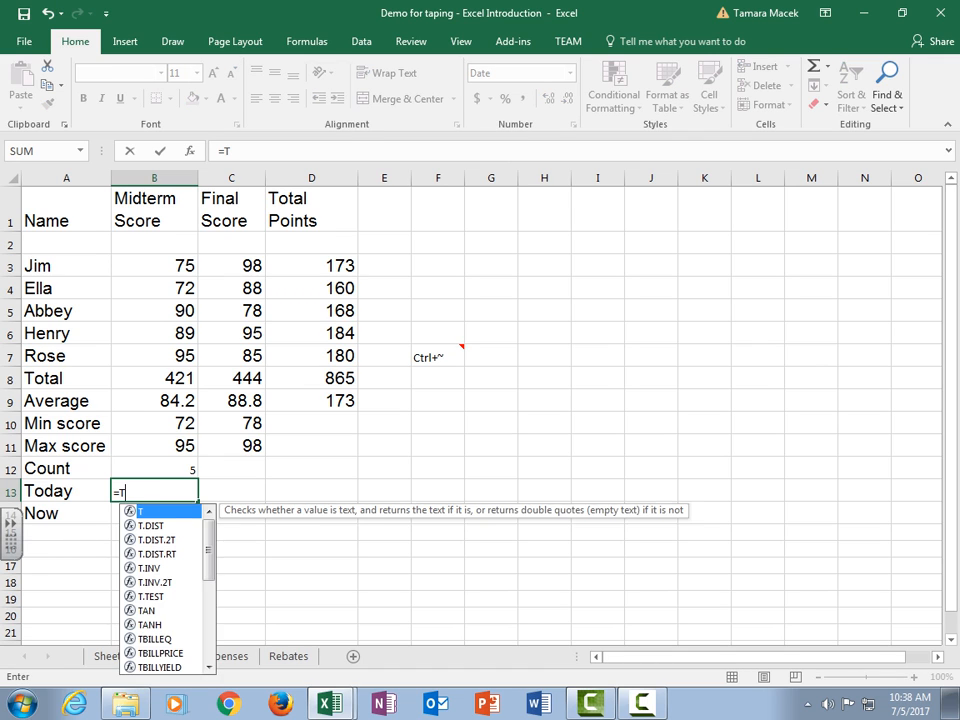
type("oday(")
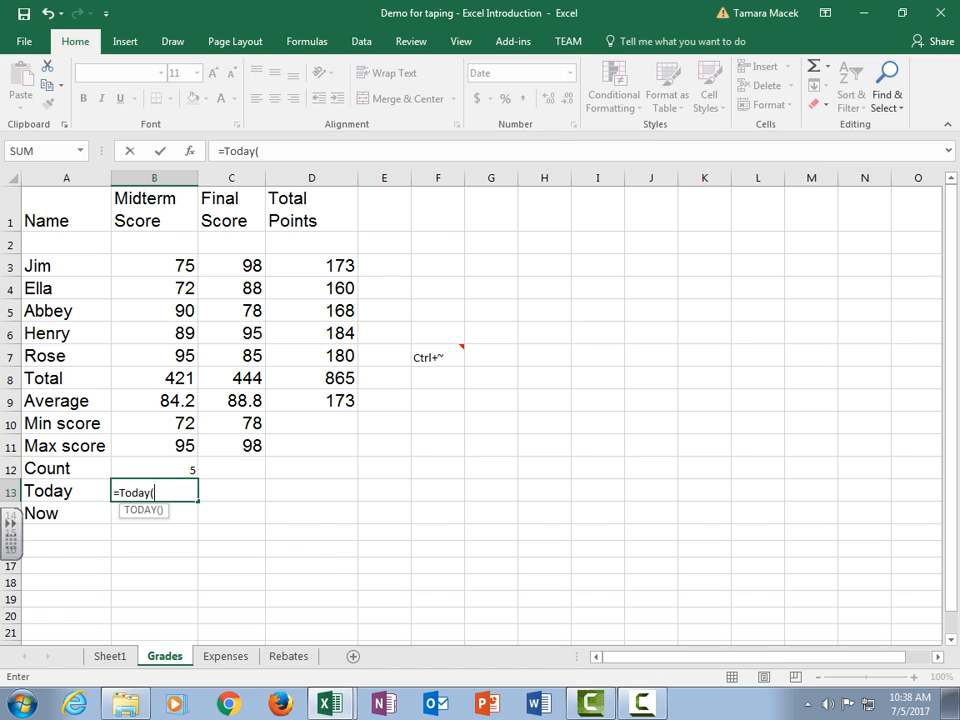
type(")")
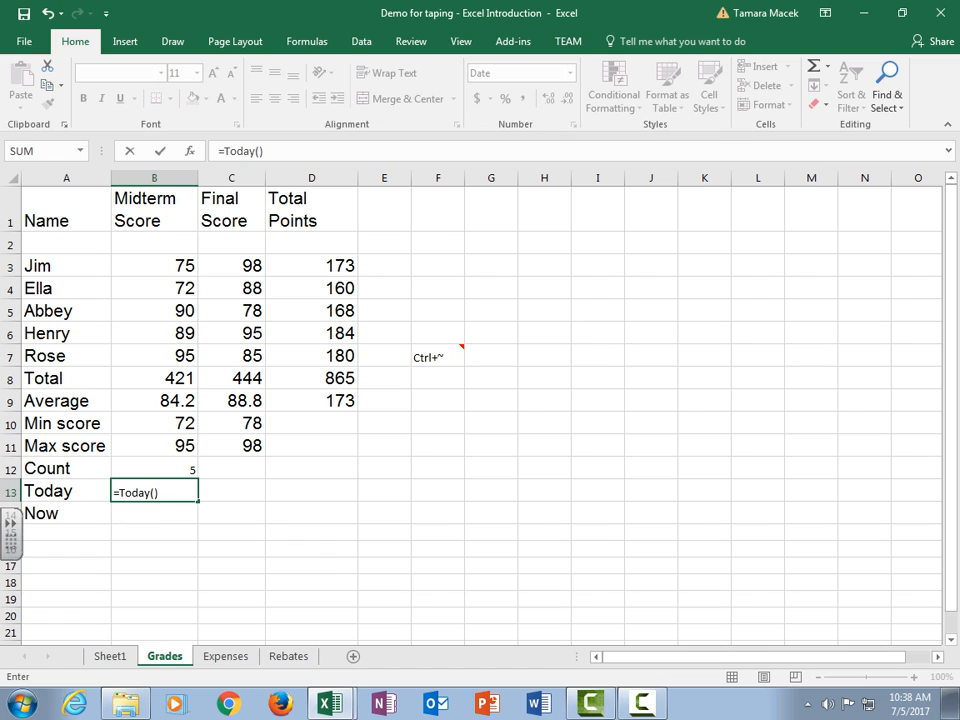
key("Return")
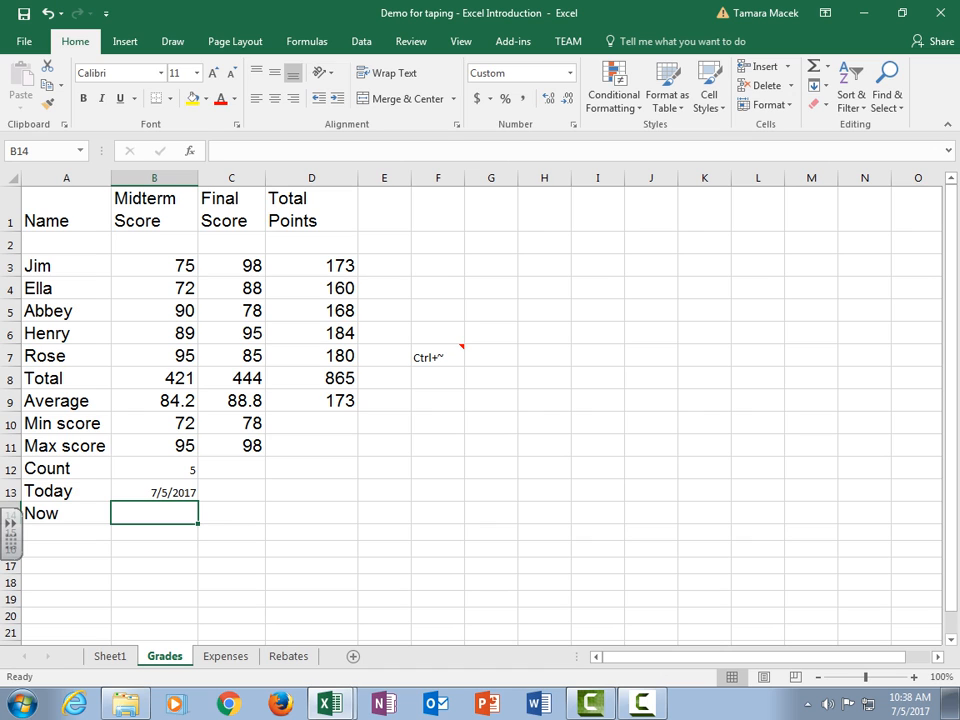
type("=")
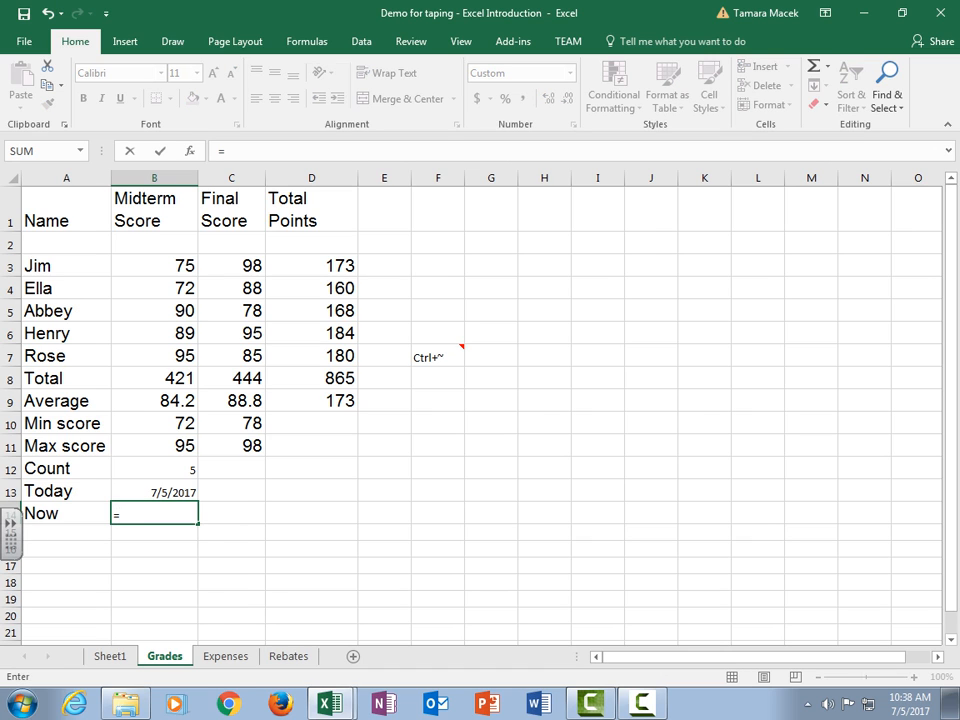
type("NOW()")
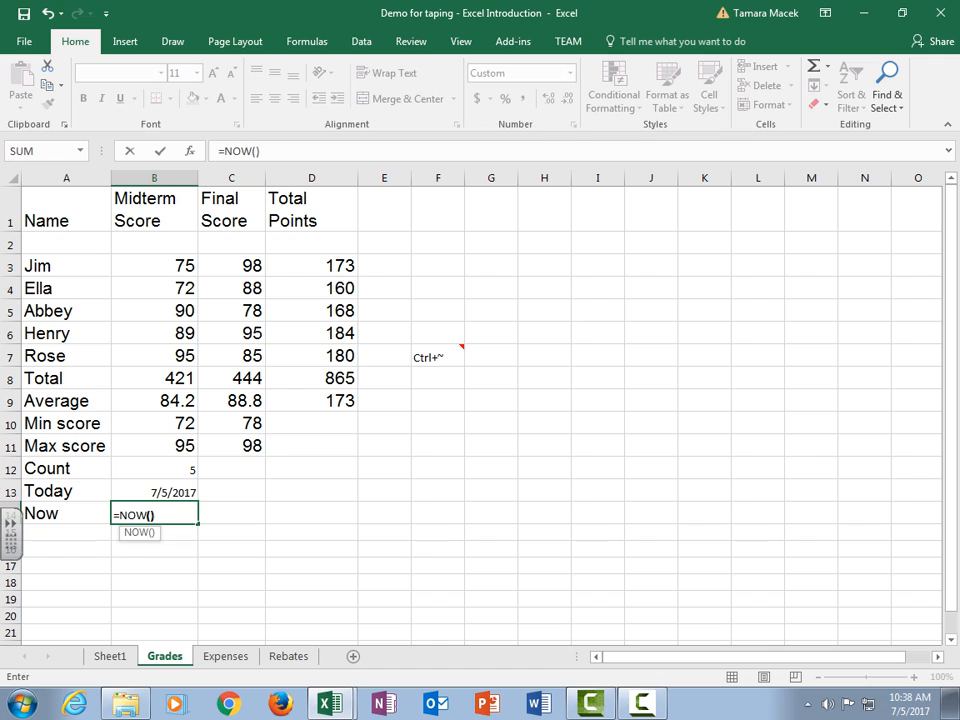
key("Return")
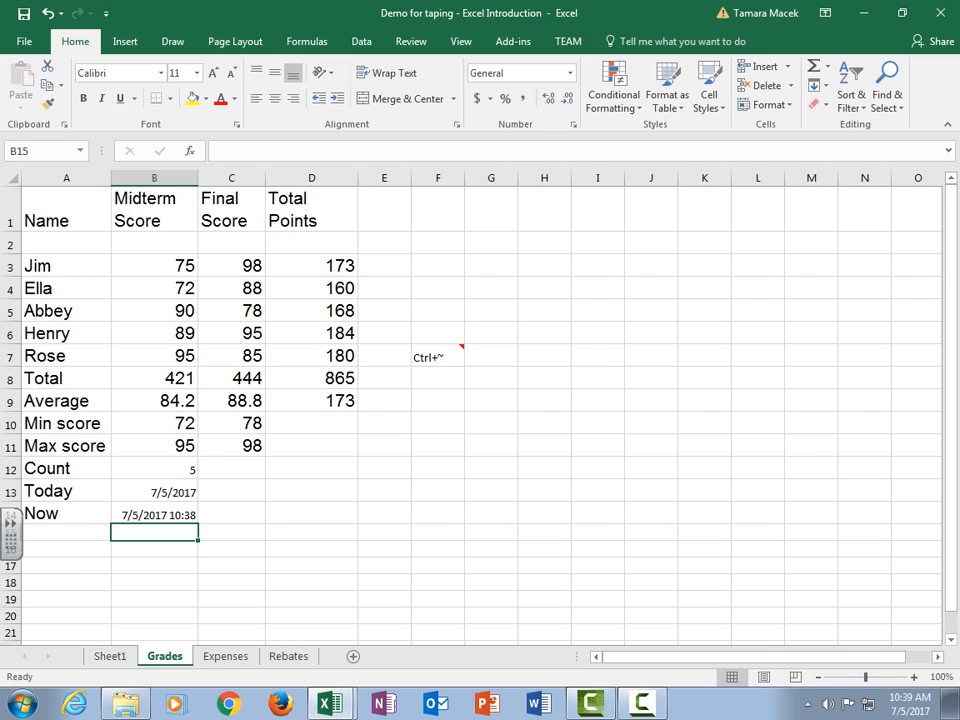
Step: Show the formulas in the Grades sheet's cells to review them, and switch back to the calculated values
mouse_move(439, 356)
key("ctrl+grave")
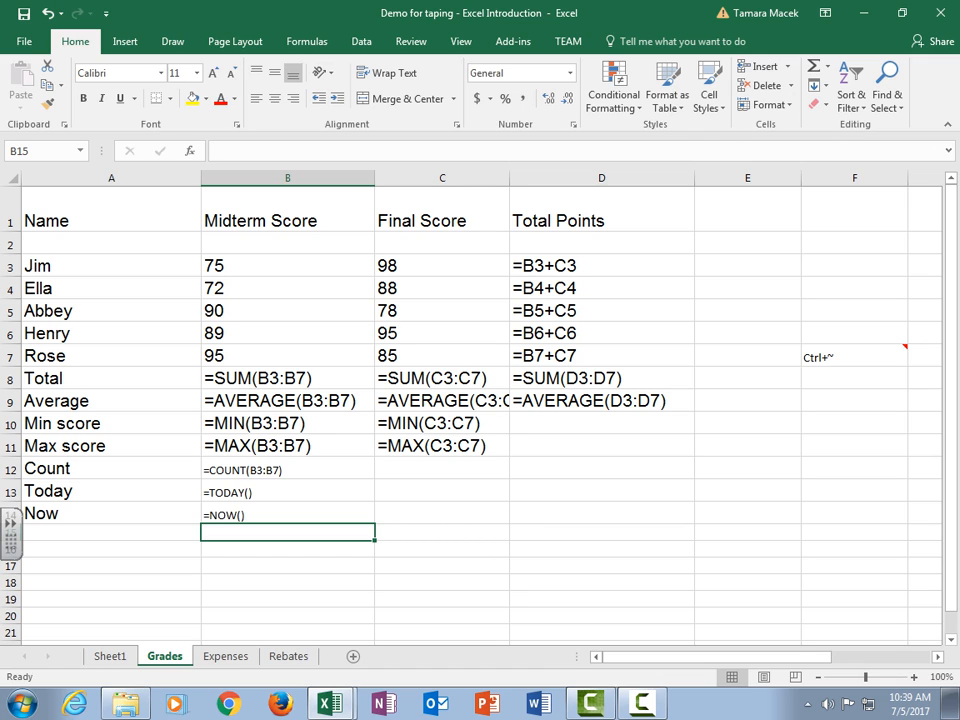
key("ctrl+grave")
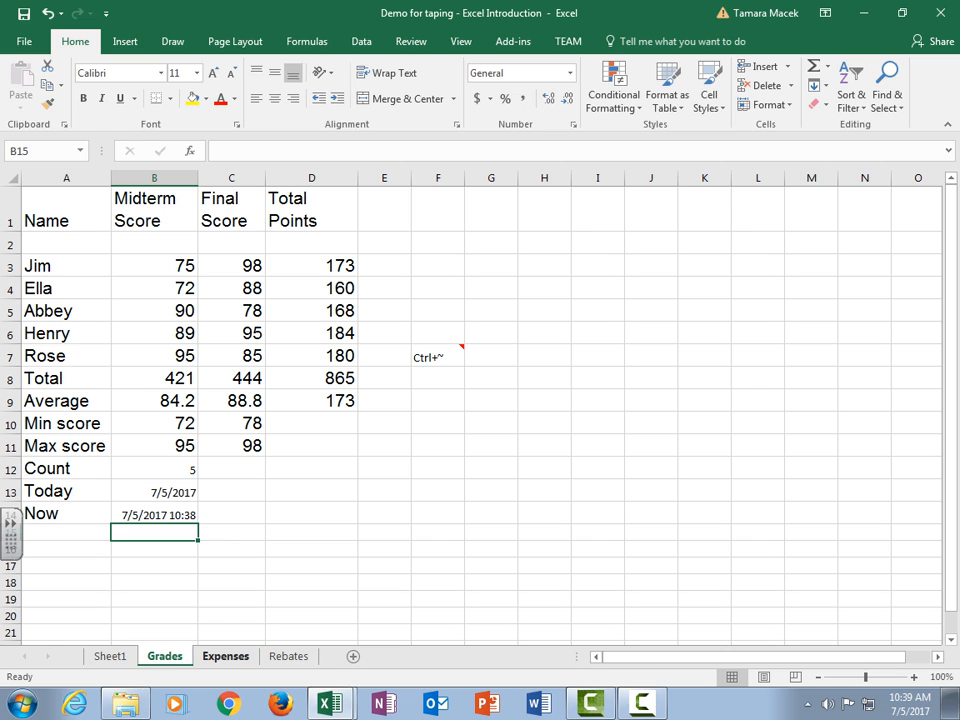
Step: On the Expenses sheet, total January's utilities with =SUM(B5:D5) in E5 and fill the formula down through E17
left_click(225, 656)
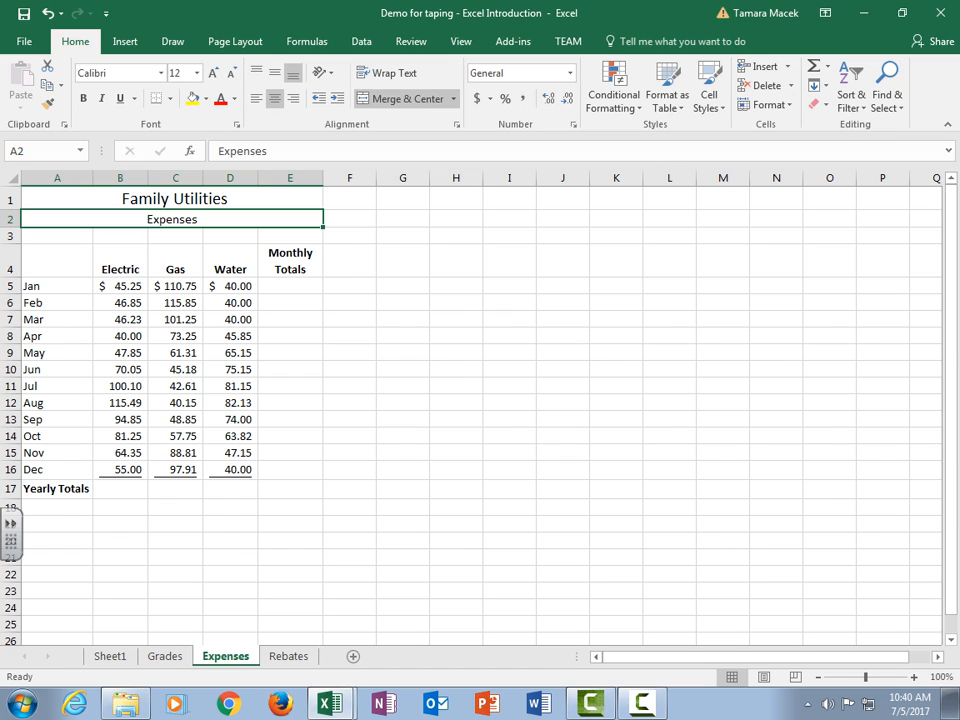
left_click(290, 286)
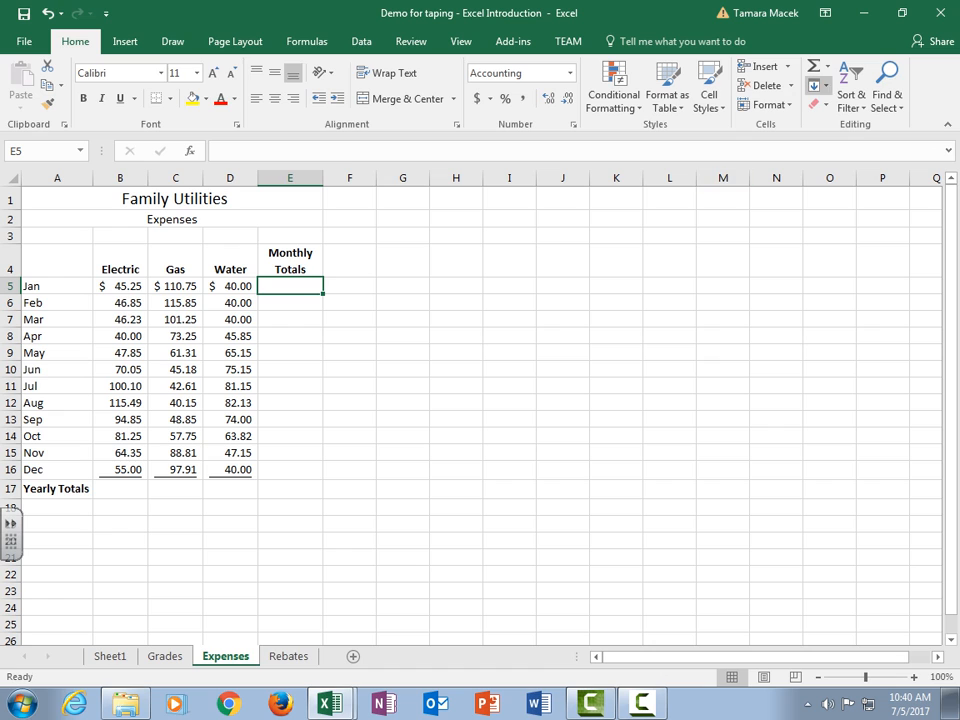
left_click(827, 66)
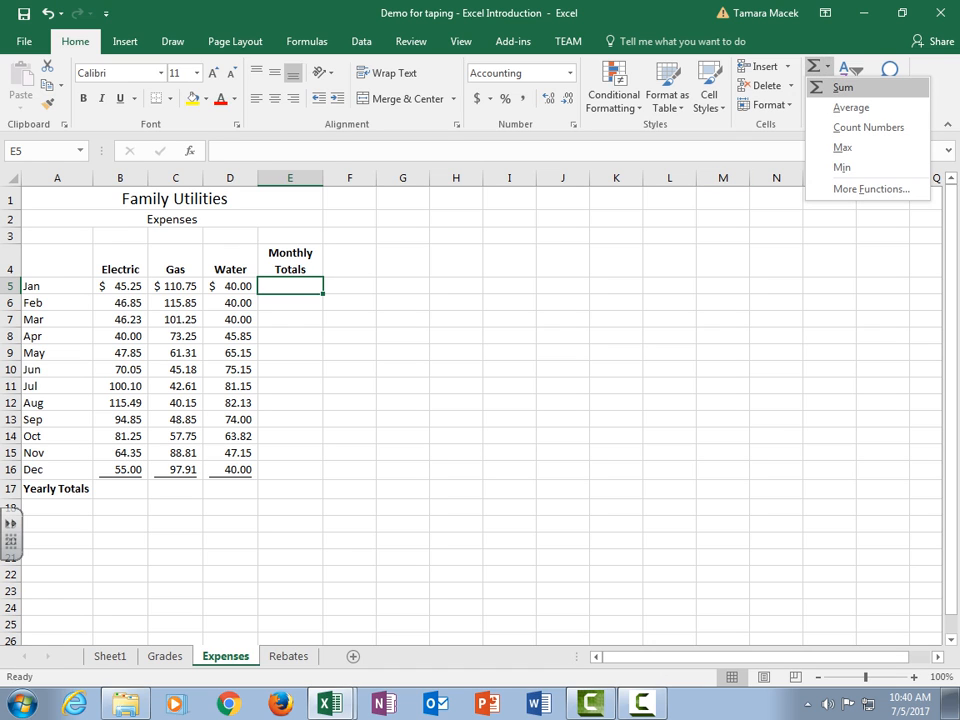
left_click(843, 87)
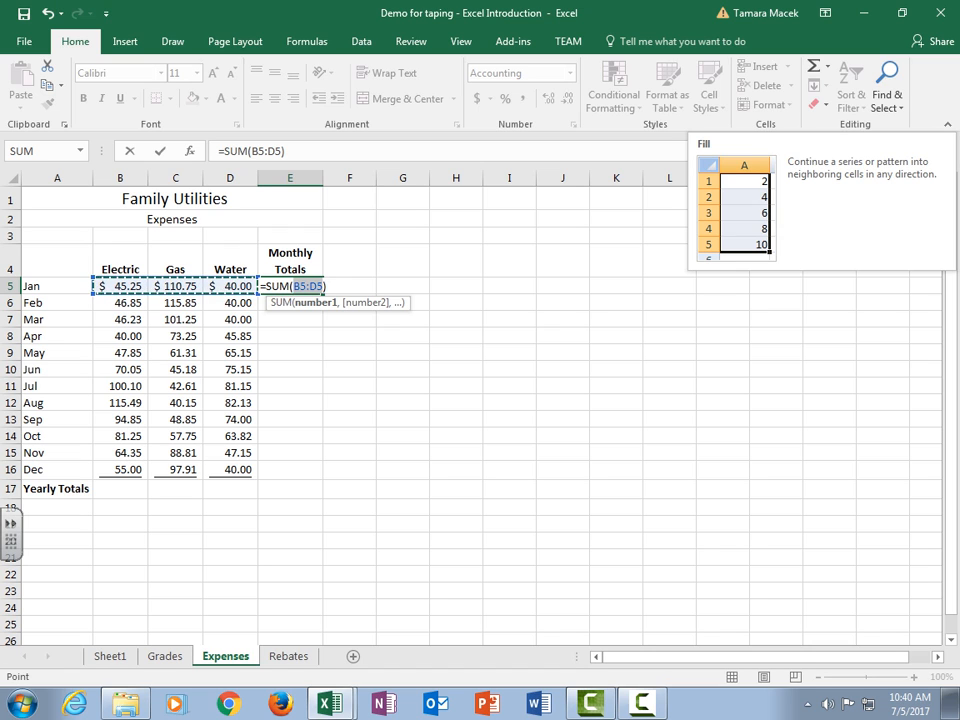
key("Return")
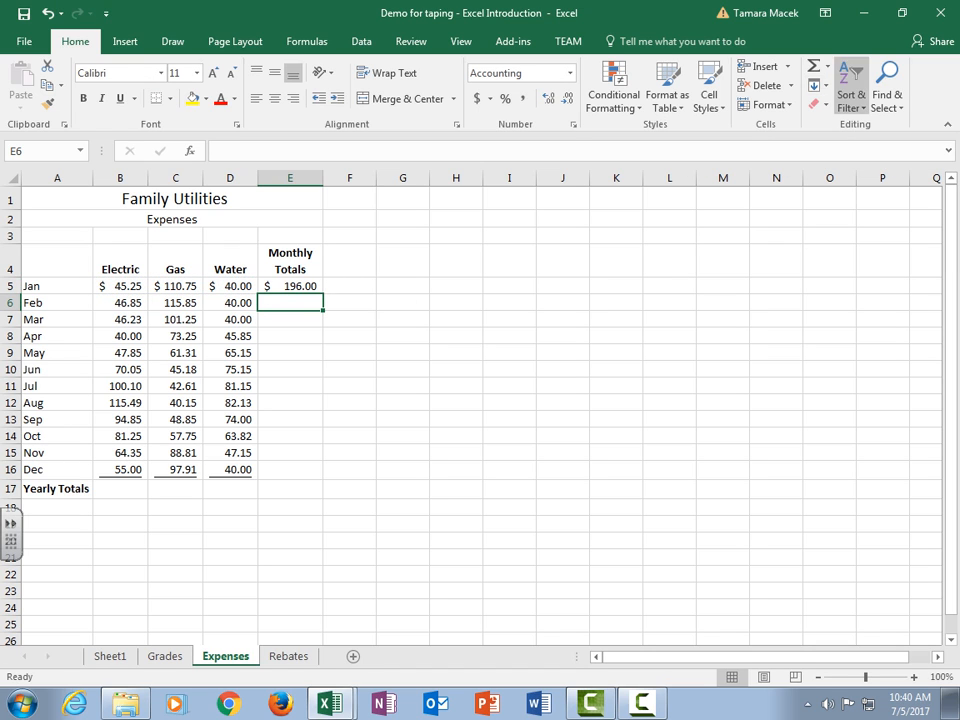
left_click(290, 286)
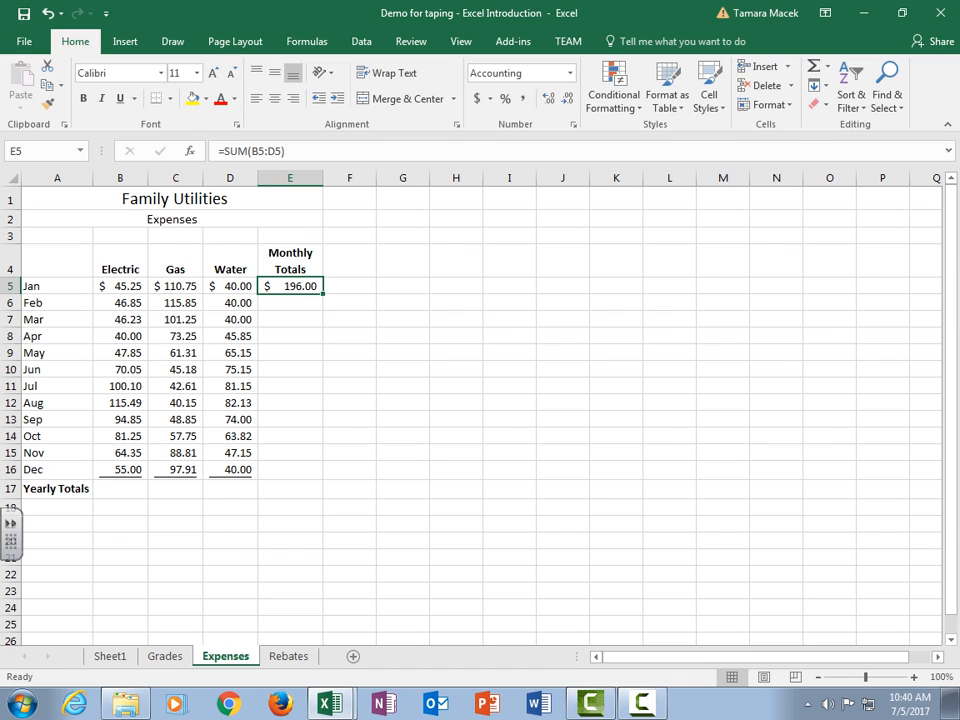
left_click_drag(322, 294, 320, 489)
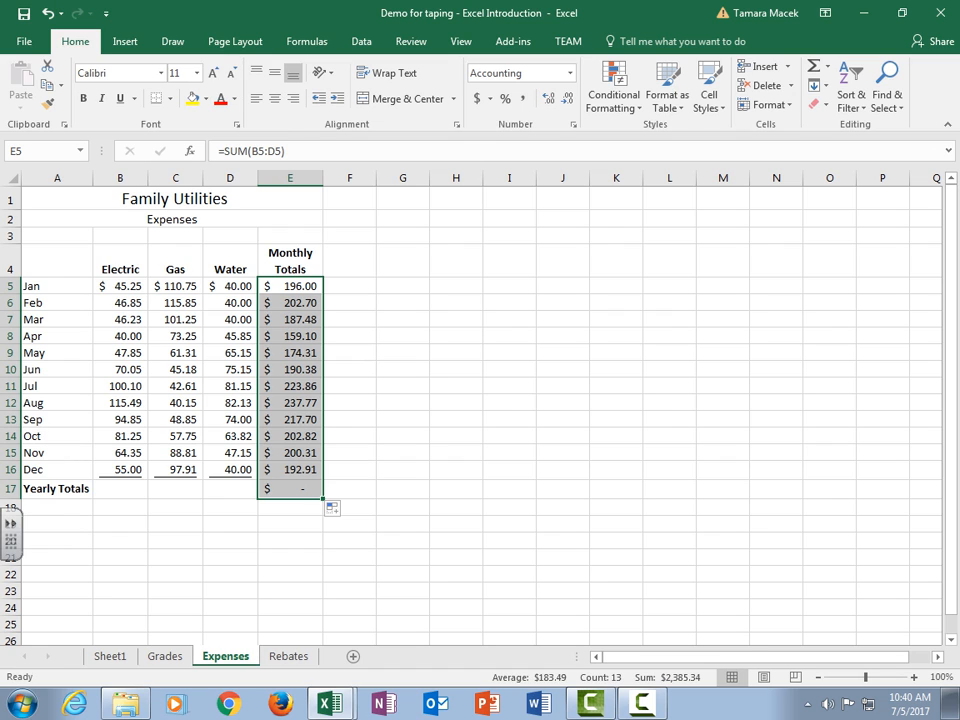
Step: Total the yearly electric expenses with =SUM(B5:B16) in B17
left_click(120, 489)
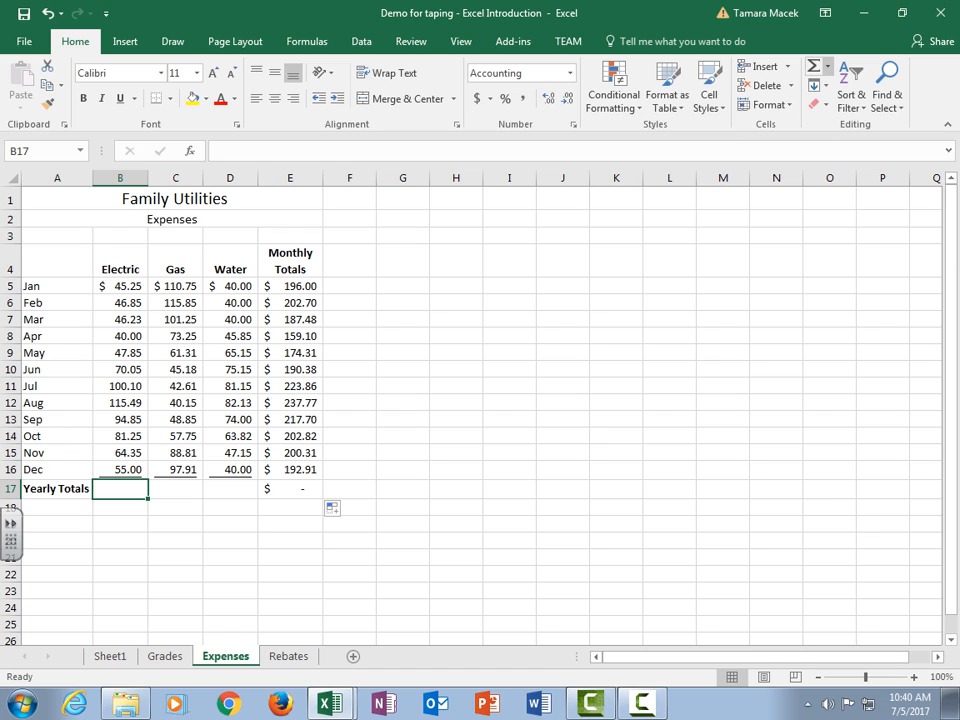
left_click(828, 67)
left_click(843, 87)
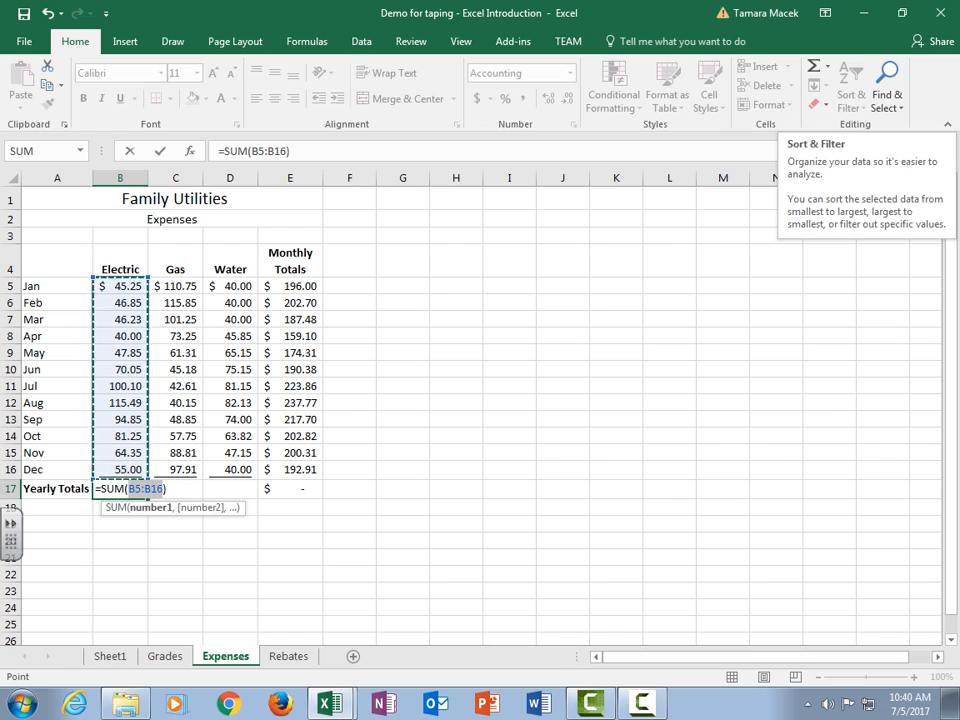
key("Return")
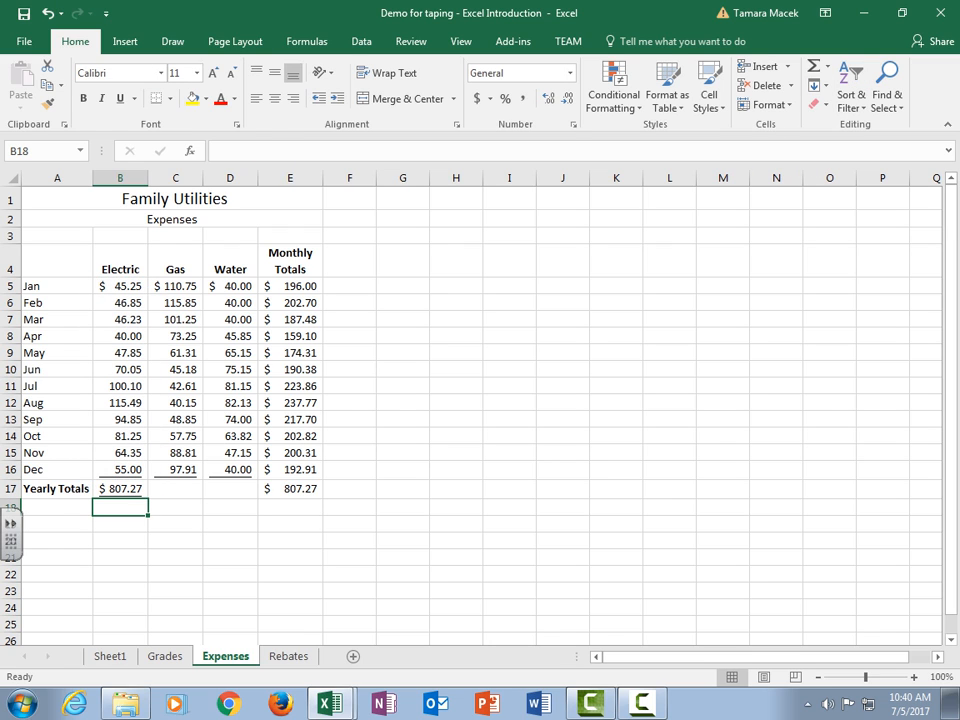
Step: Fill the yearly total formula from B17 across through E17, review the sheet's formulas in the cells, and switch back to the calculated values
left_click(120, 489)
left_click_drag(147, 497, 305, 494)
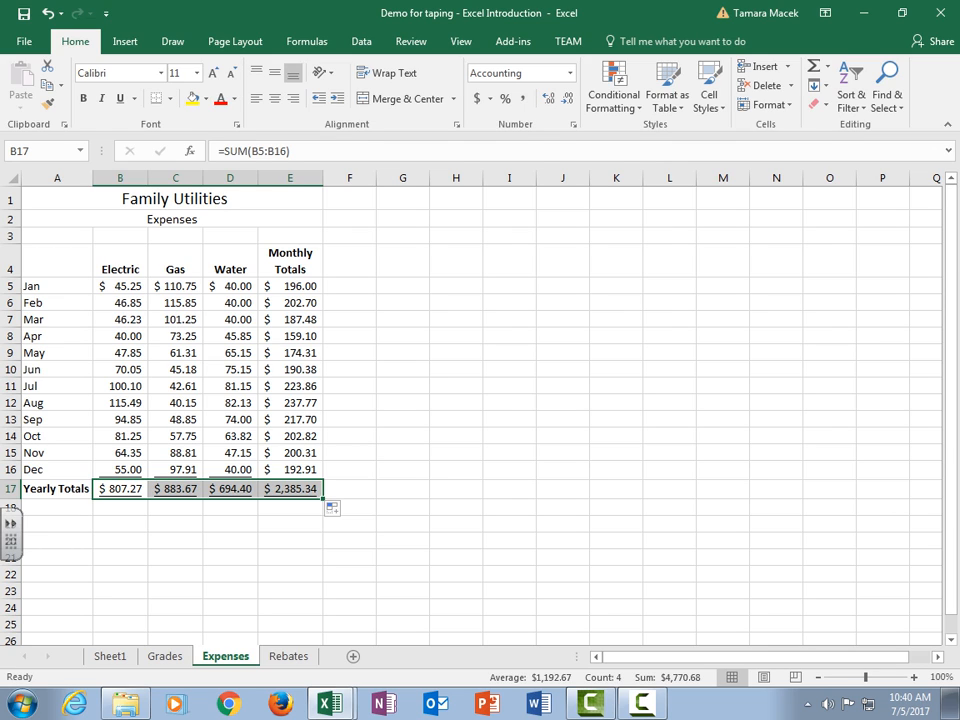
key("ctrl+grave")
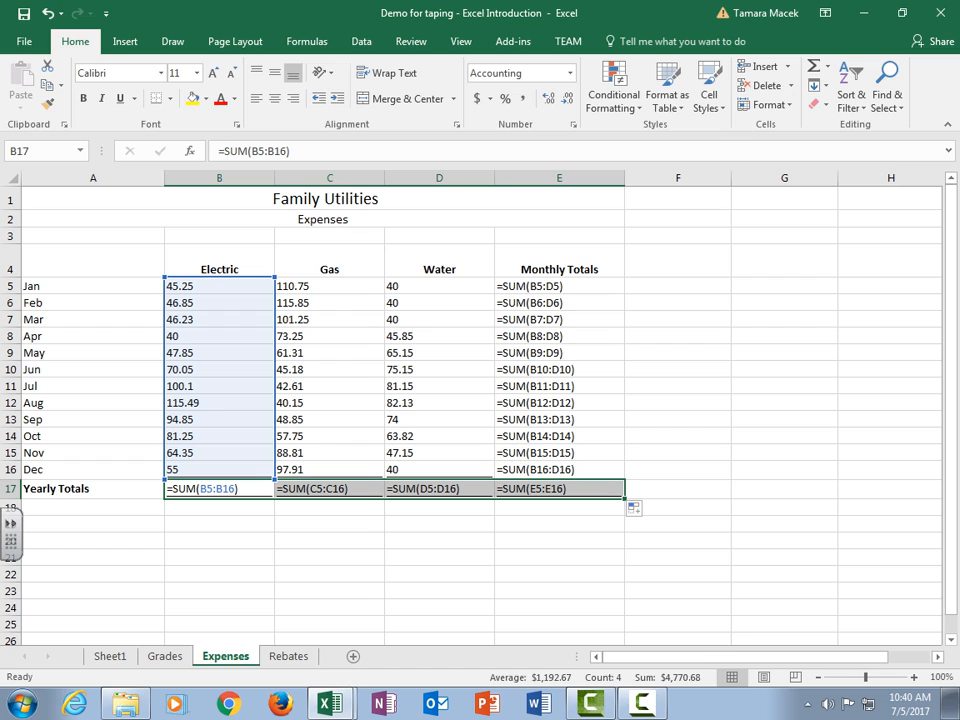
key("ctrl+grave")
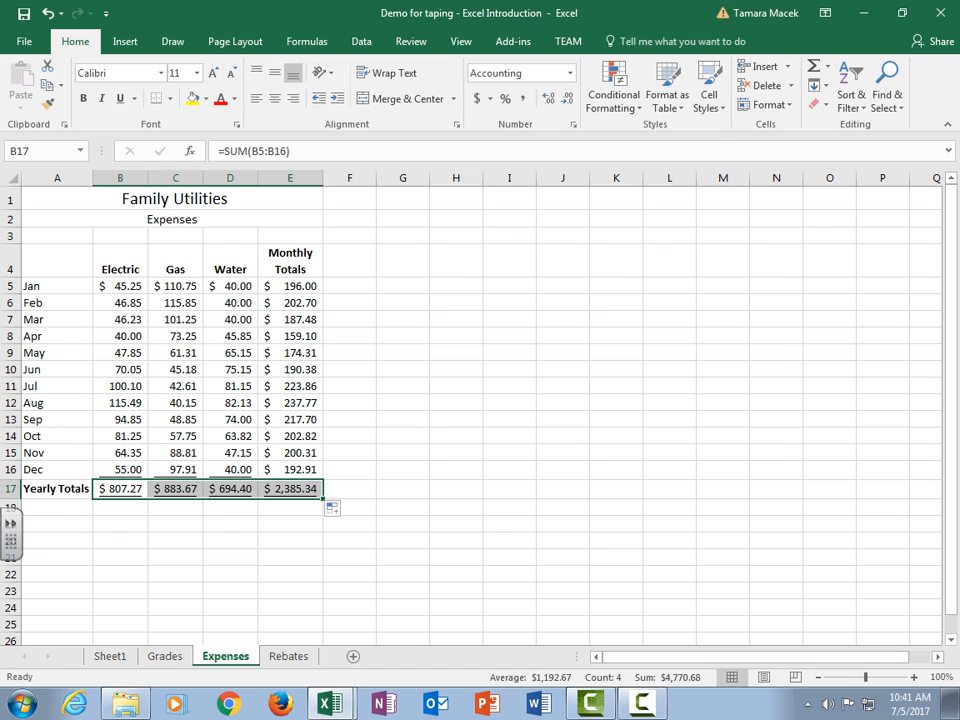
Step: Change February's gas expense in C6 to 300.15
left_click(175, 303)
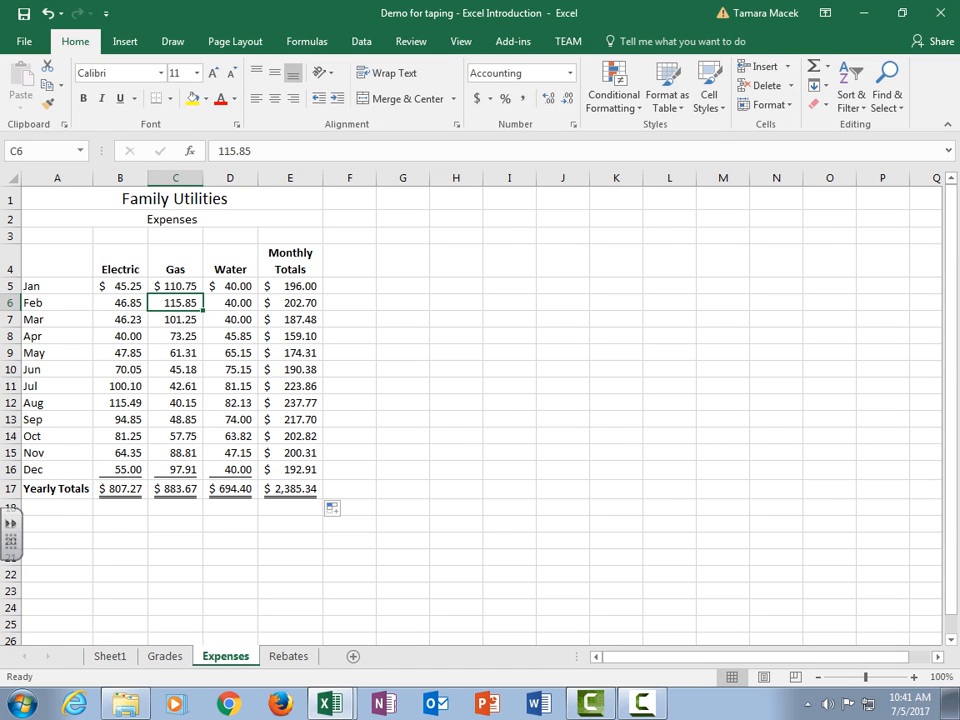
type("300.")
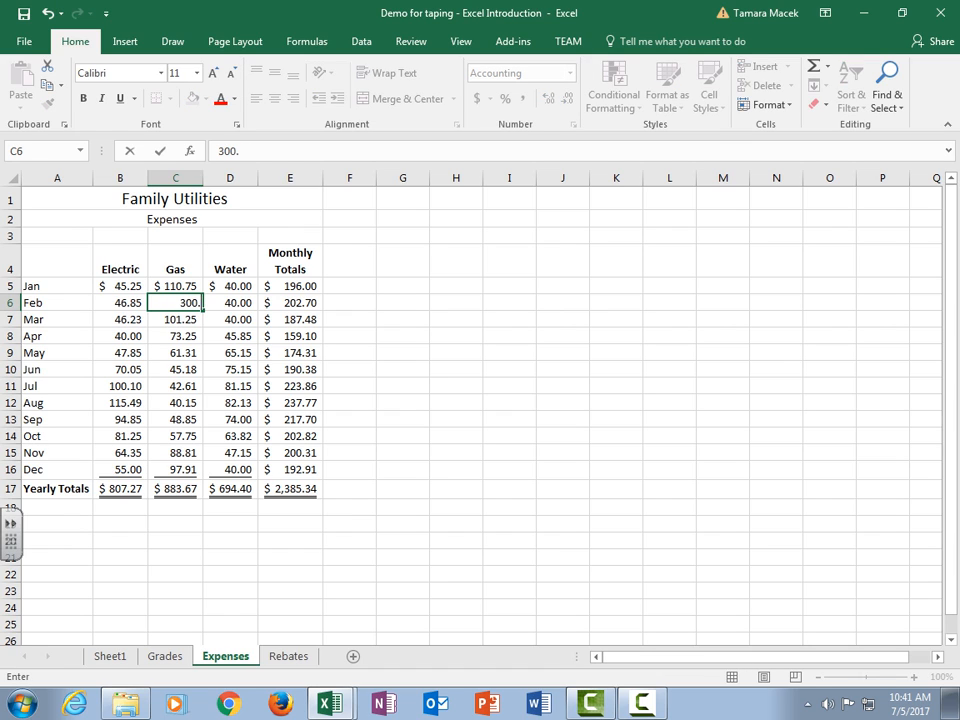
type("15")
key("Return")
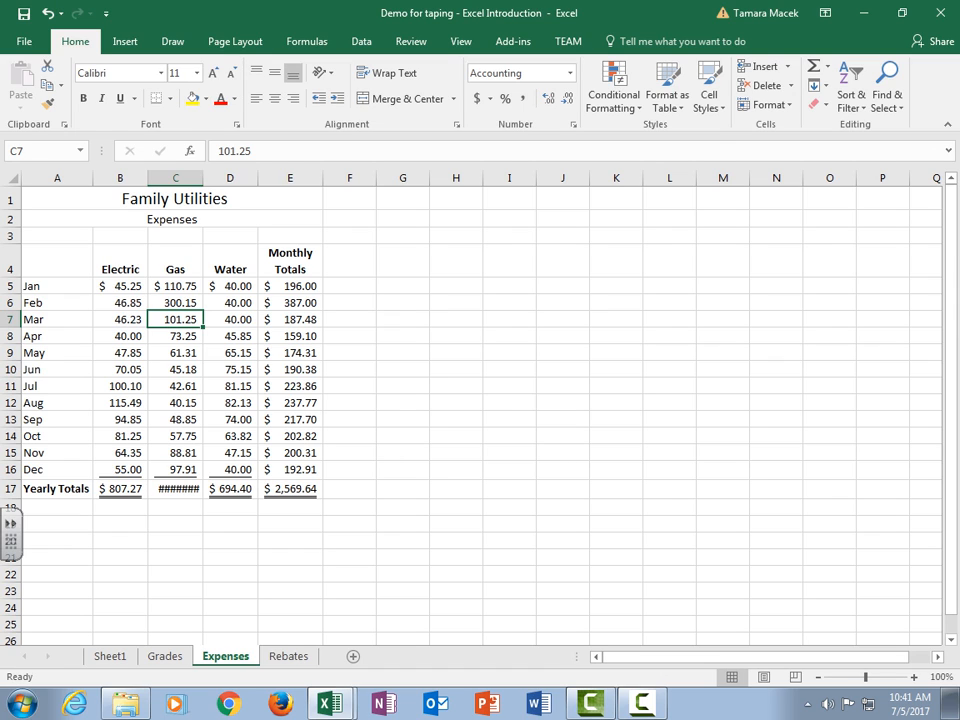
left_click(642, 703)
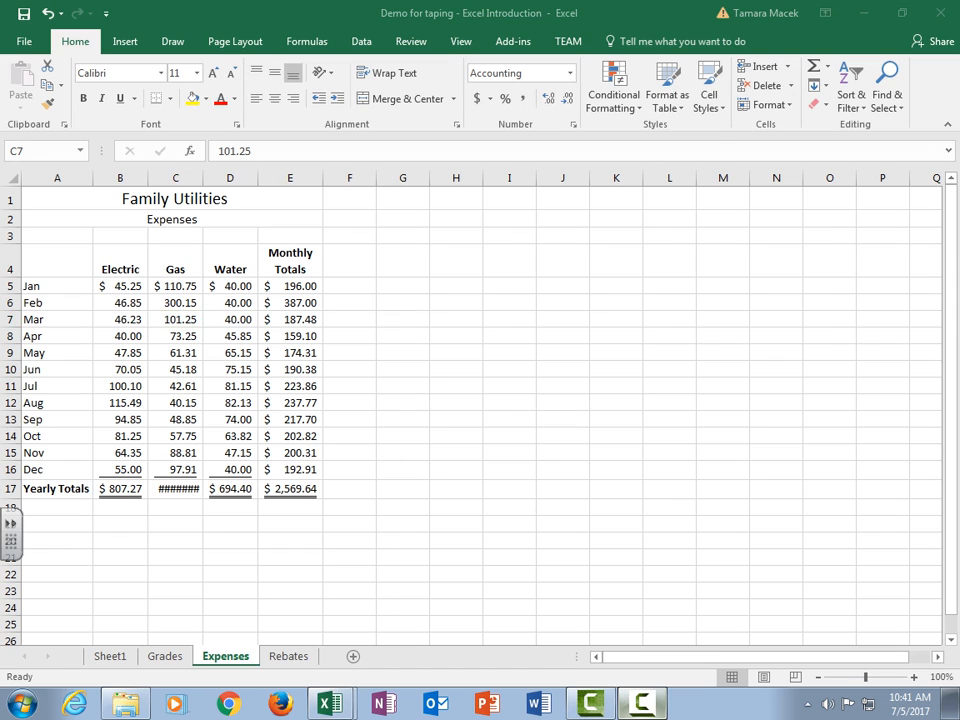